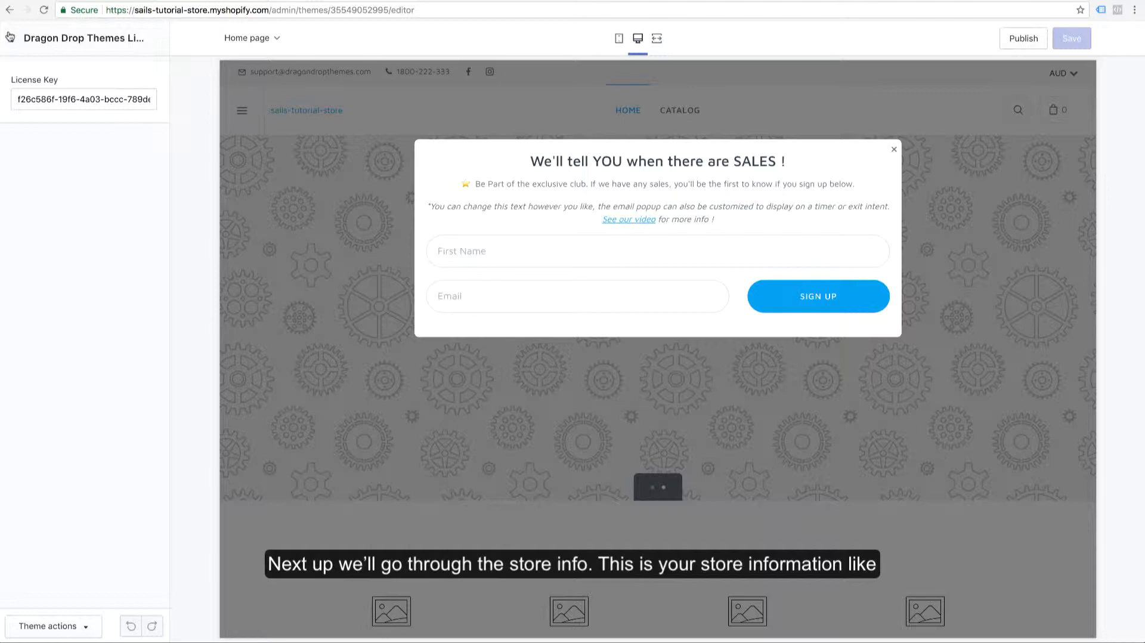
Review the phone number and email fields in the theme's Store Info settings
left_click(10, 36)
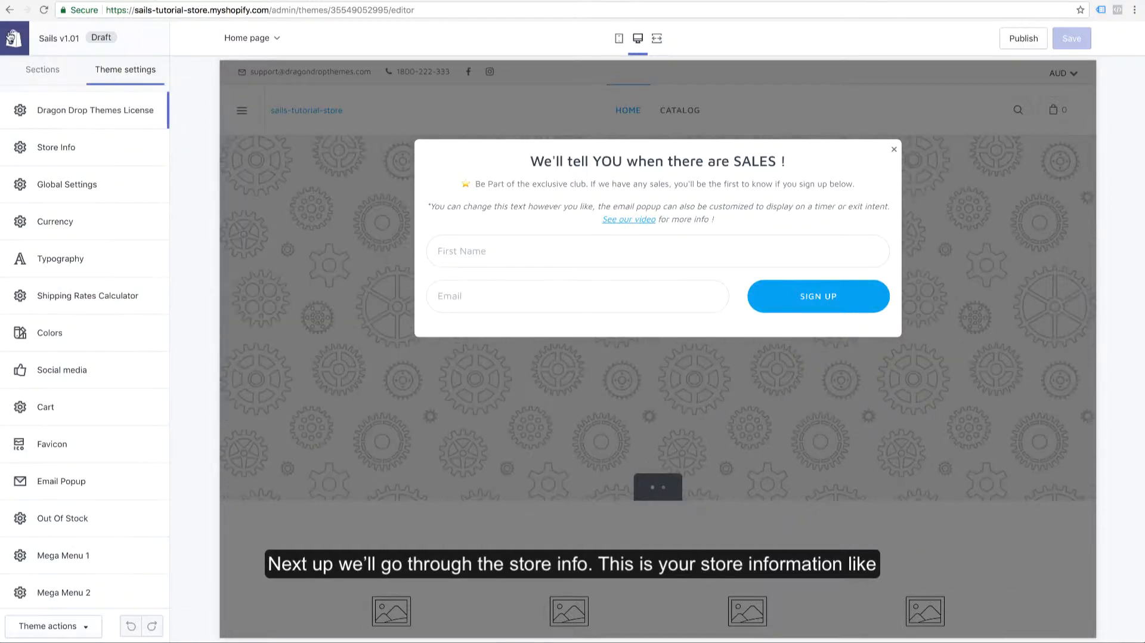
left_click(92, 150)
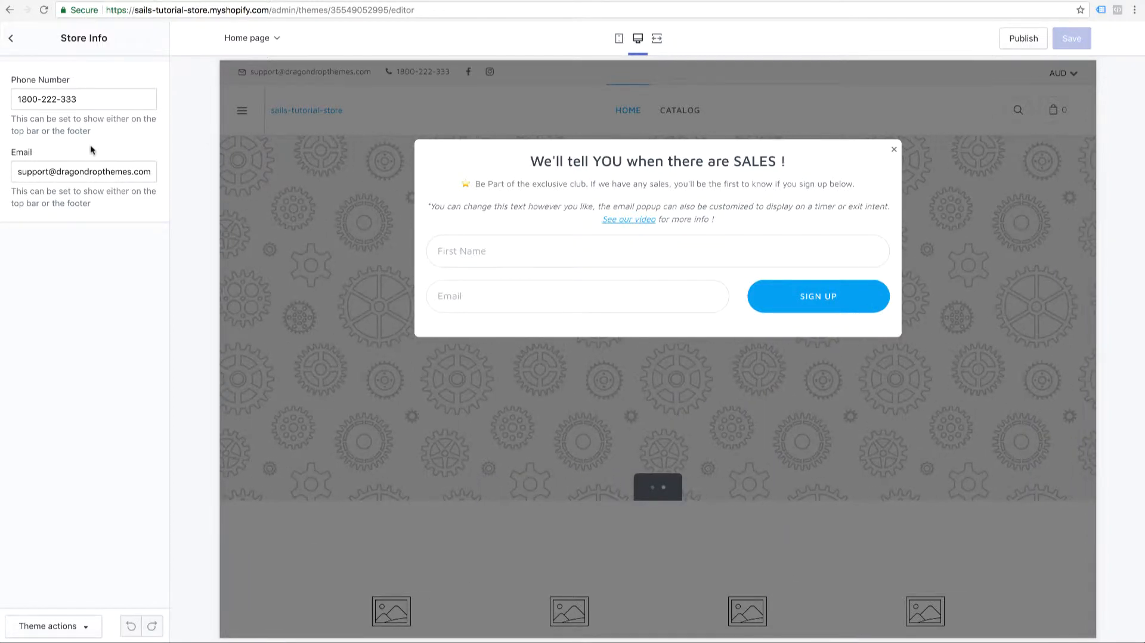
left_click(10, 53)
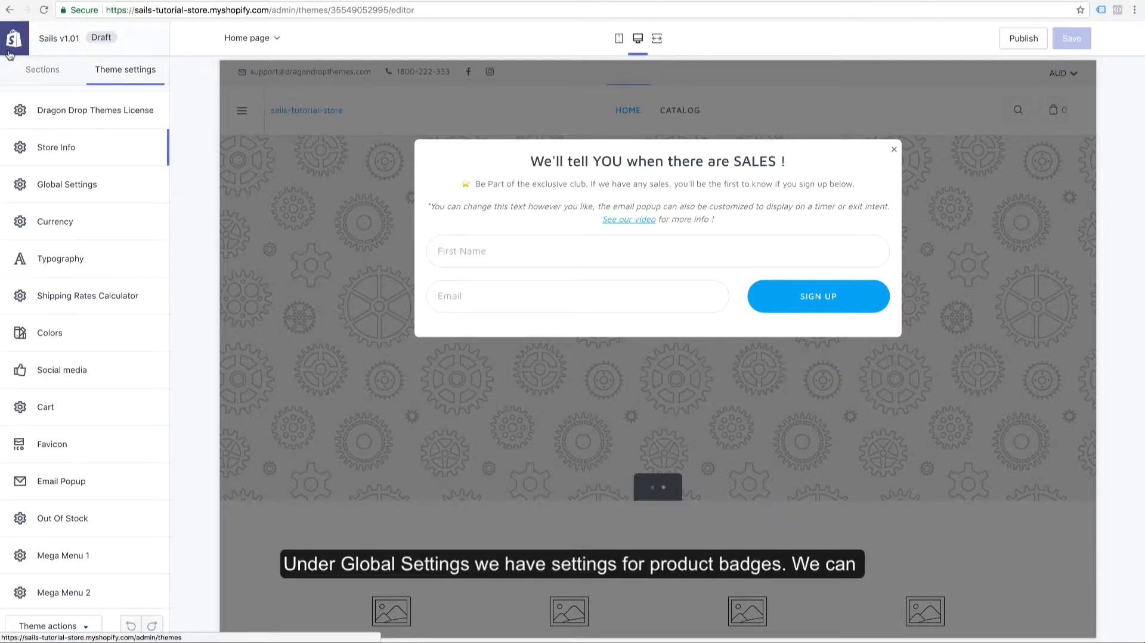
Review the product badge options in Global Settings and examine the discount and sold-out badges in the demo store's Womens and Bags collections
left_click(67, 186)
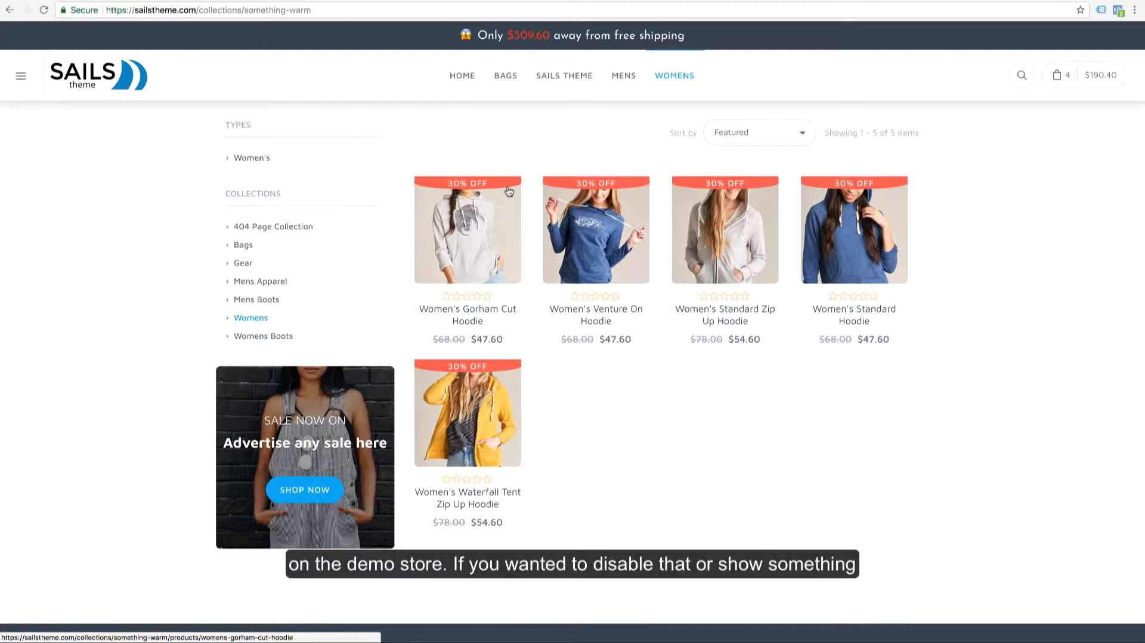
left_click(527, 1)
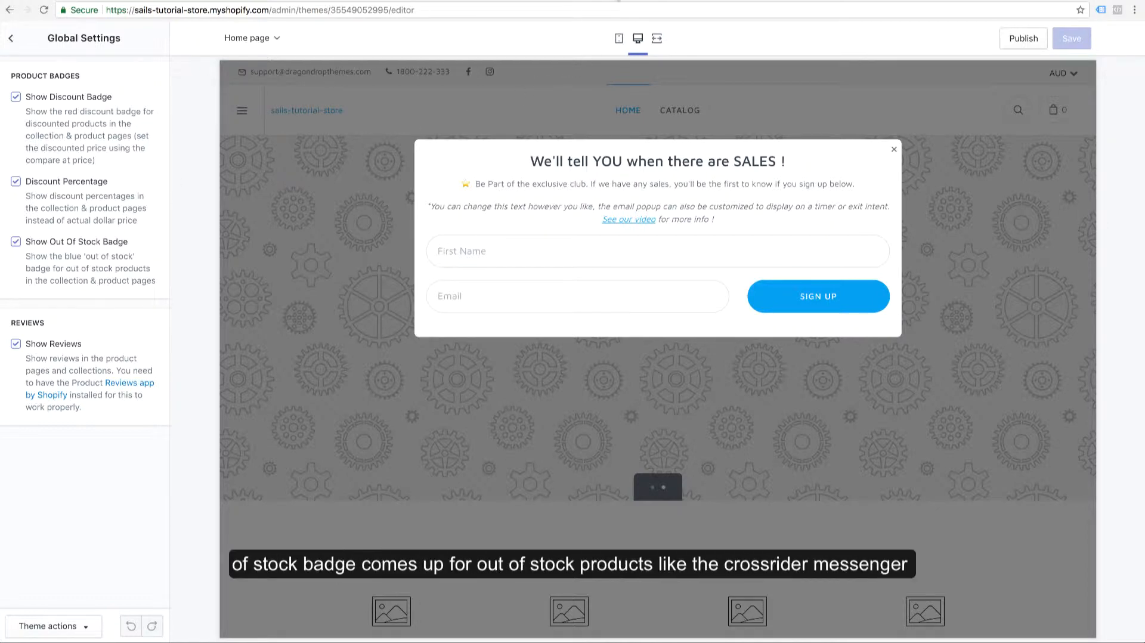
left_click(618, 0)
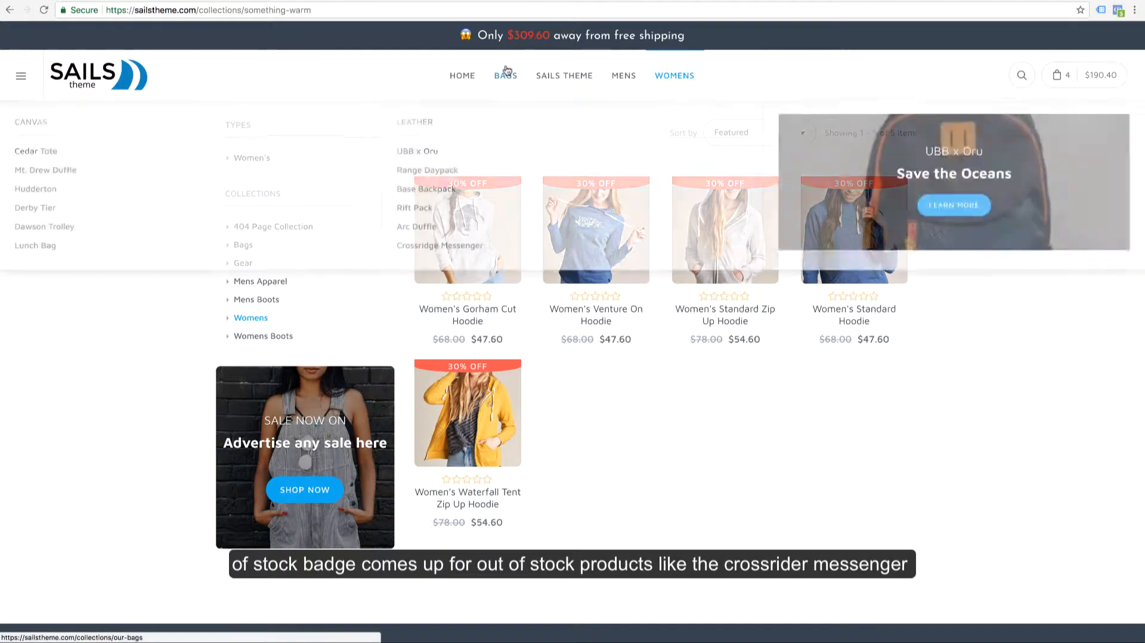
left_click(507, 74)
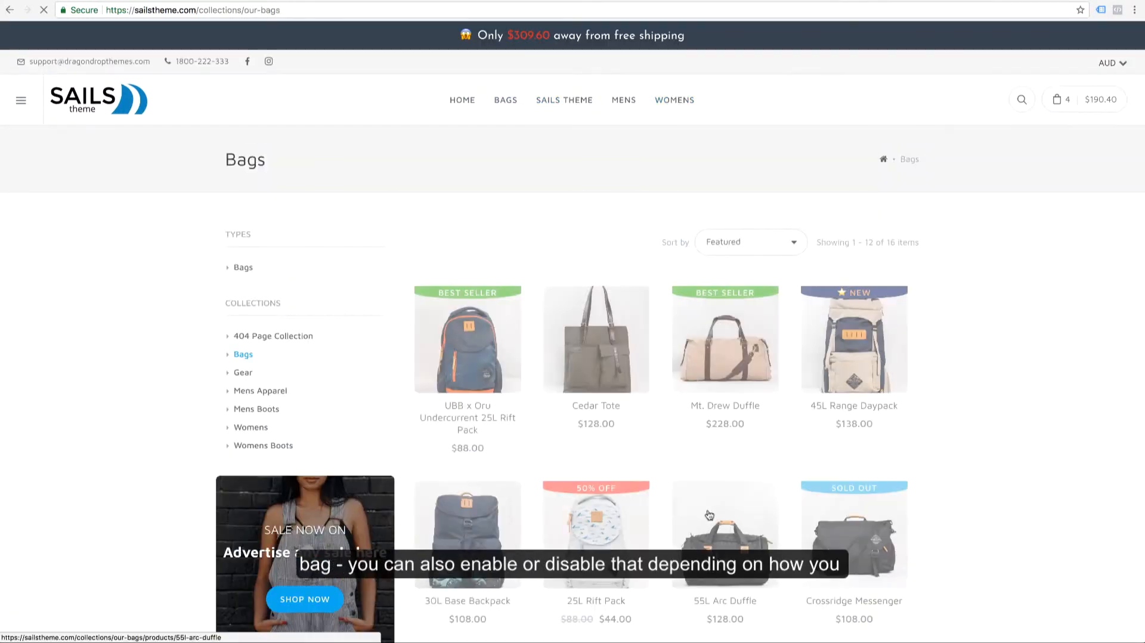
scroll(925, 486, "down", 3)
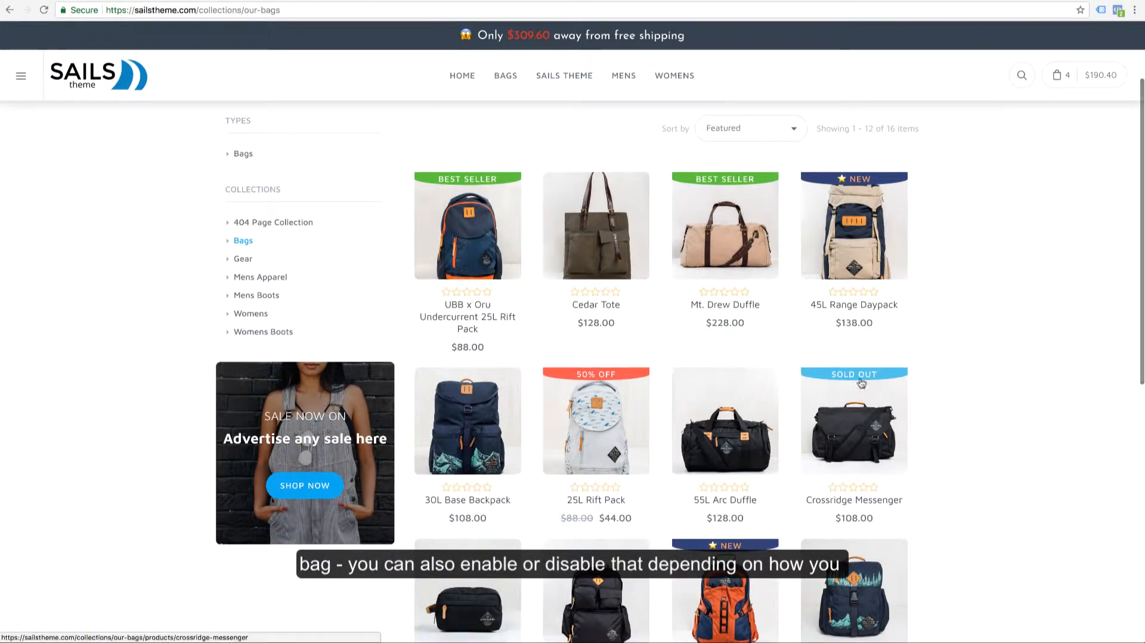
scroll(858, 380, "down", 1)
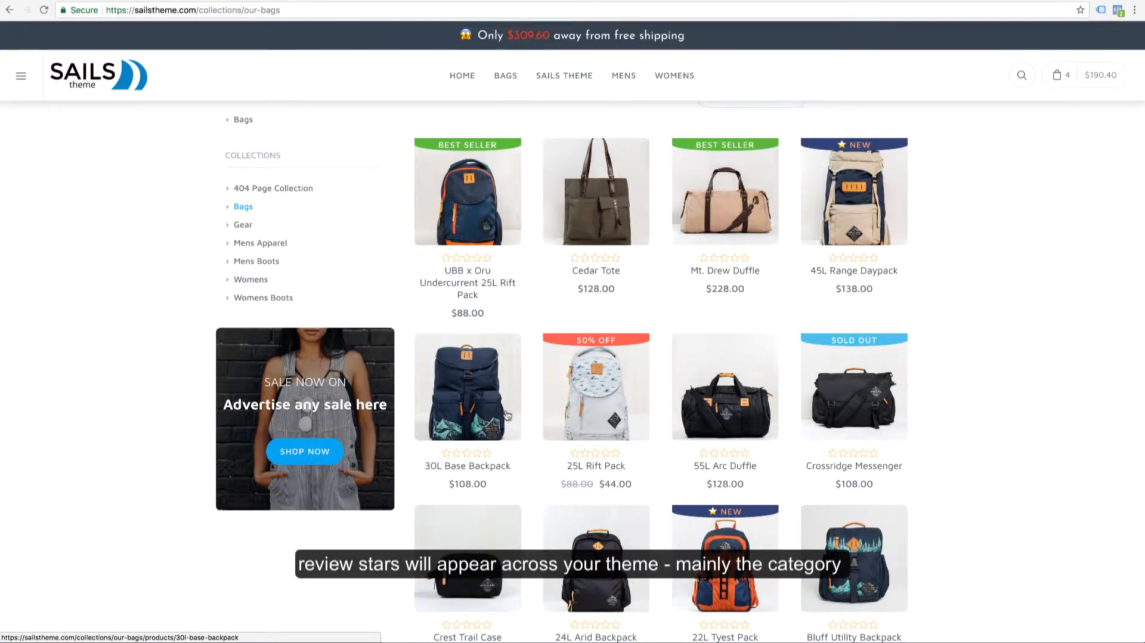
Examine the review stars and Customer Reviews section on the demo store's 30L Base Backpack page, and return to the theme settings list
left_click(479, 435)
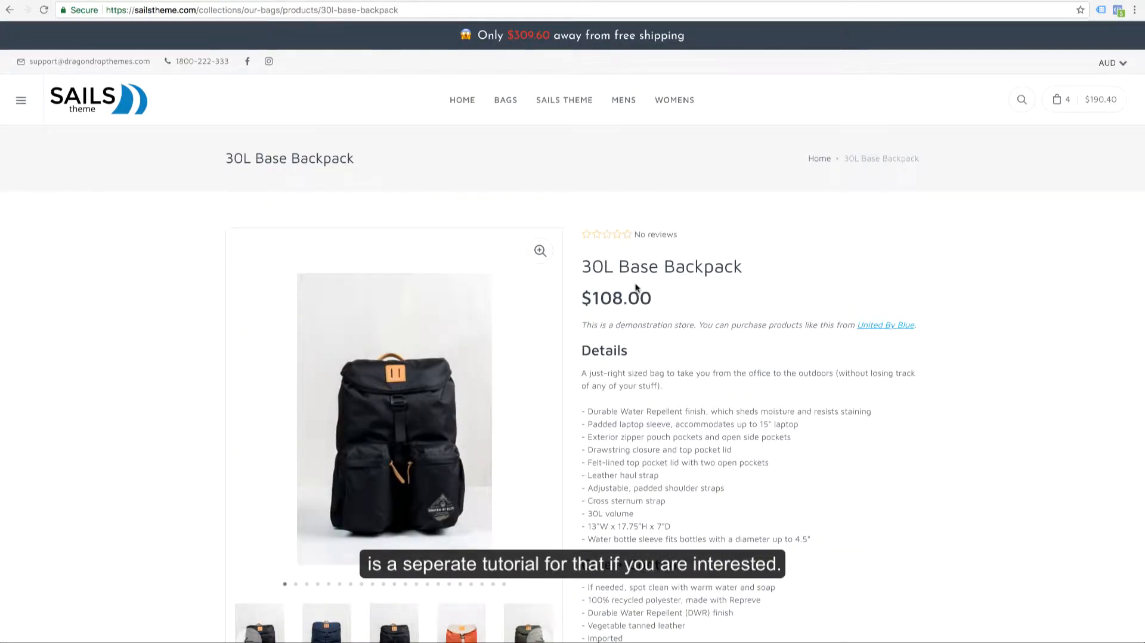
scroll(636, 288, "down", 15)
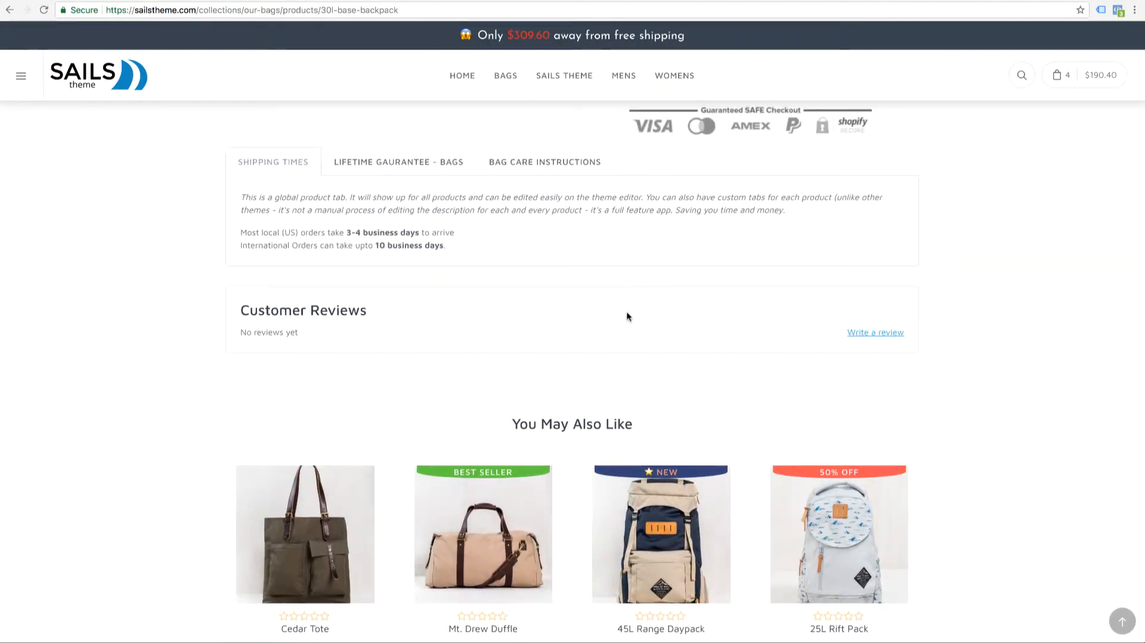
left_click(544, 1)
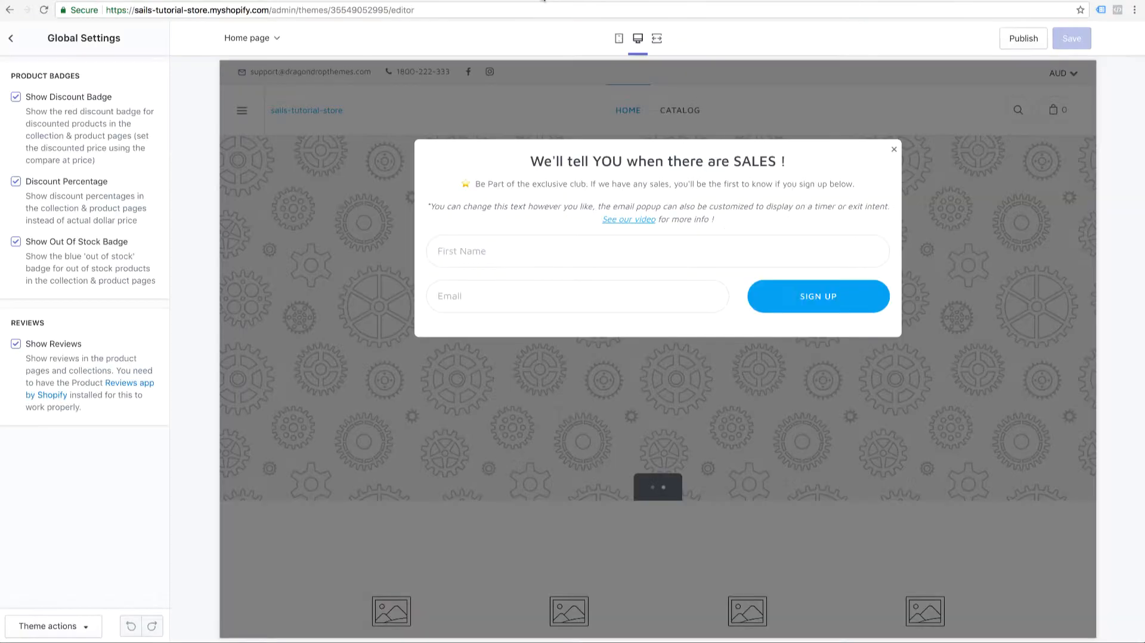
left_click(15, 45)
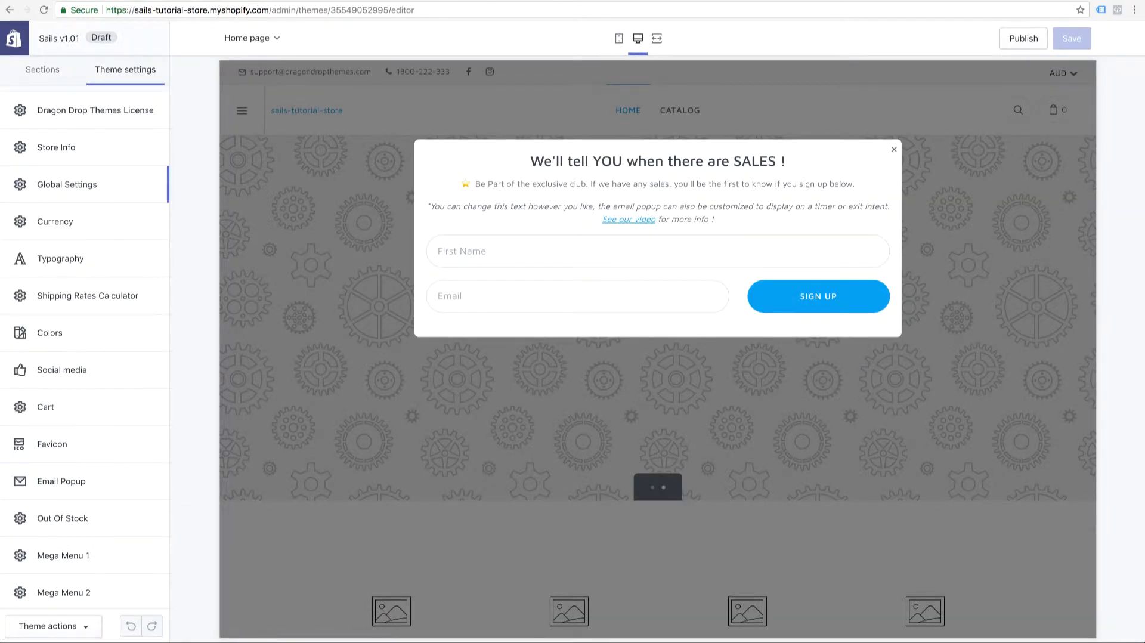
Open the theme's Currency settings and switch the demo store's Cedar Tote page to AUD, USD and JPY in turn
left_click(147, 231)
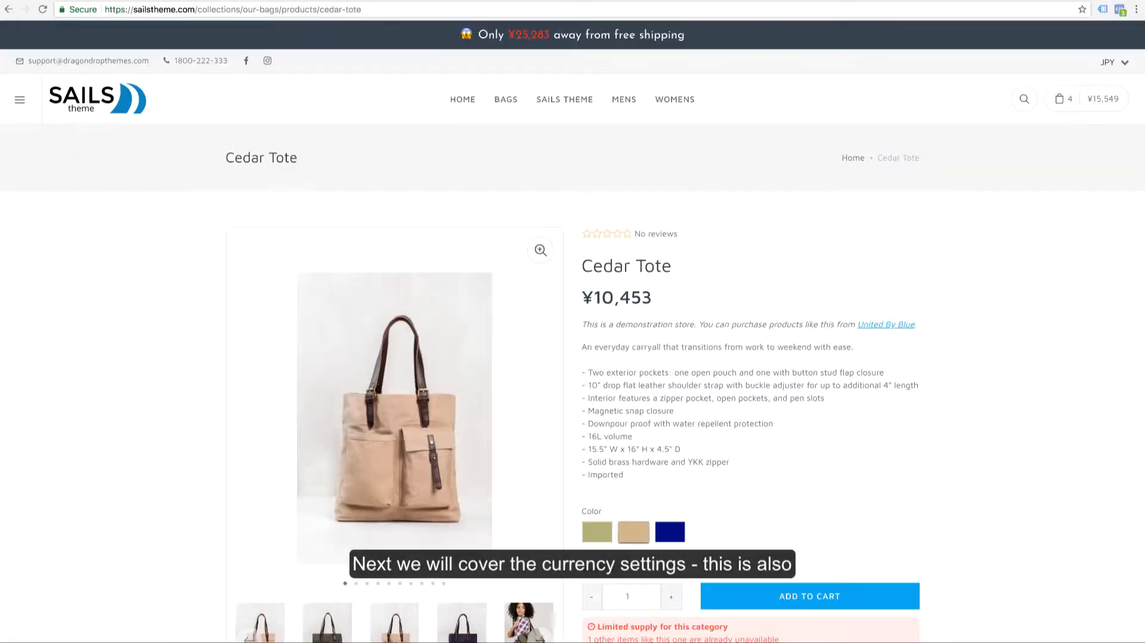
left_click(1107, 61)
left_click(1113, 1)
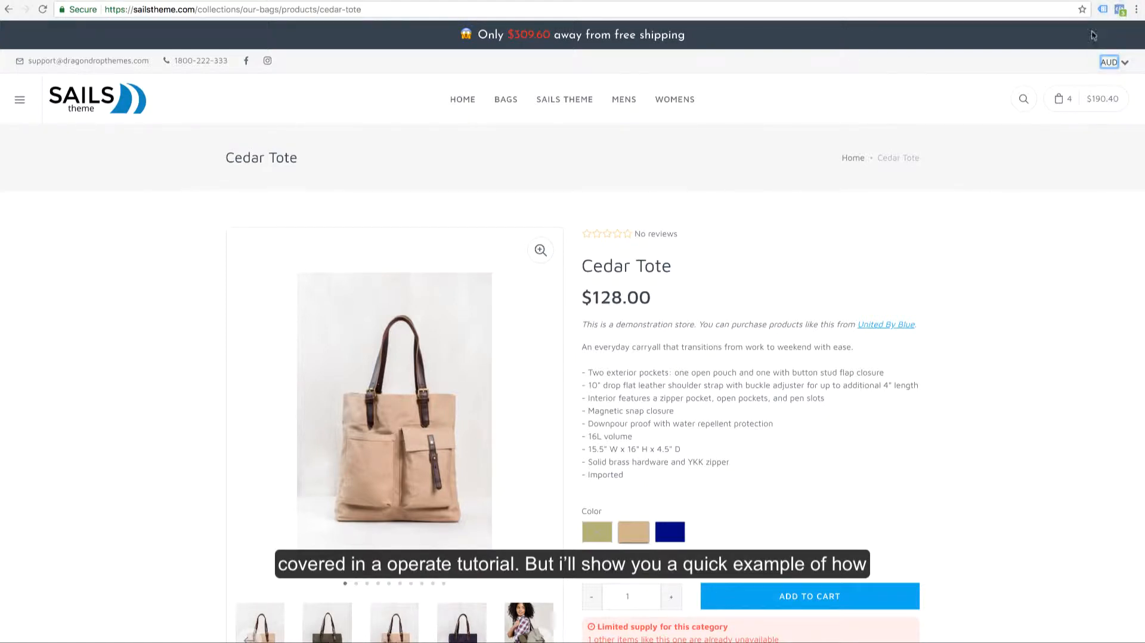
left_click(1105, 64)
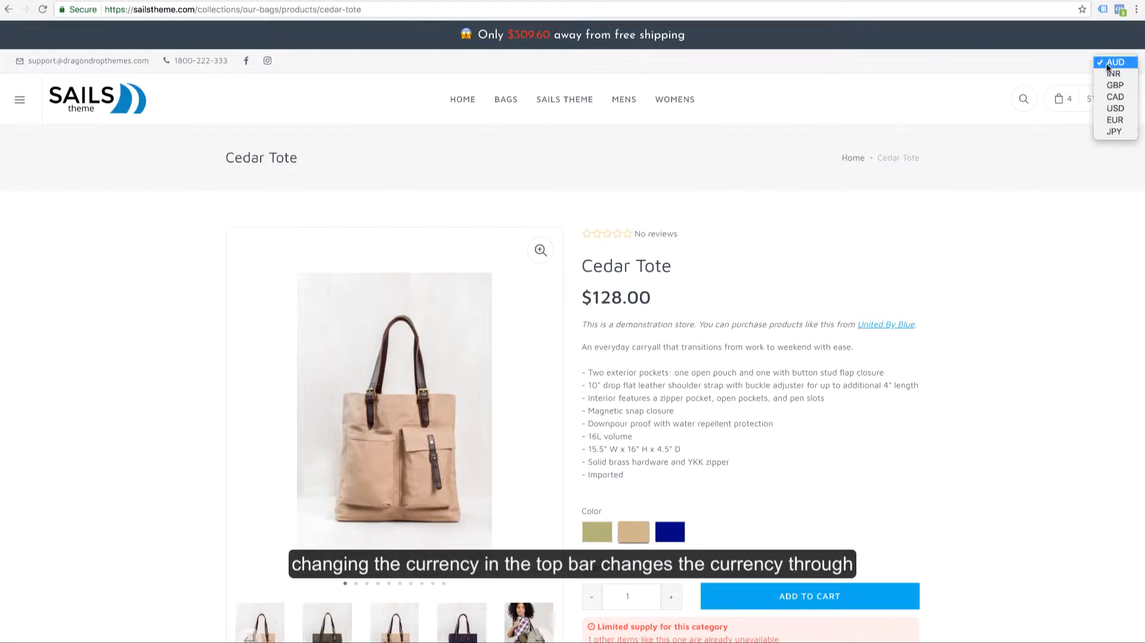
left_click(1115, 107)
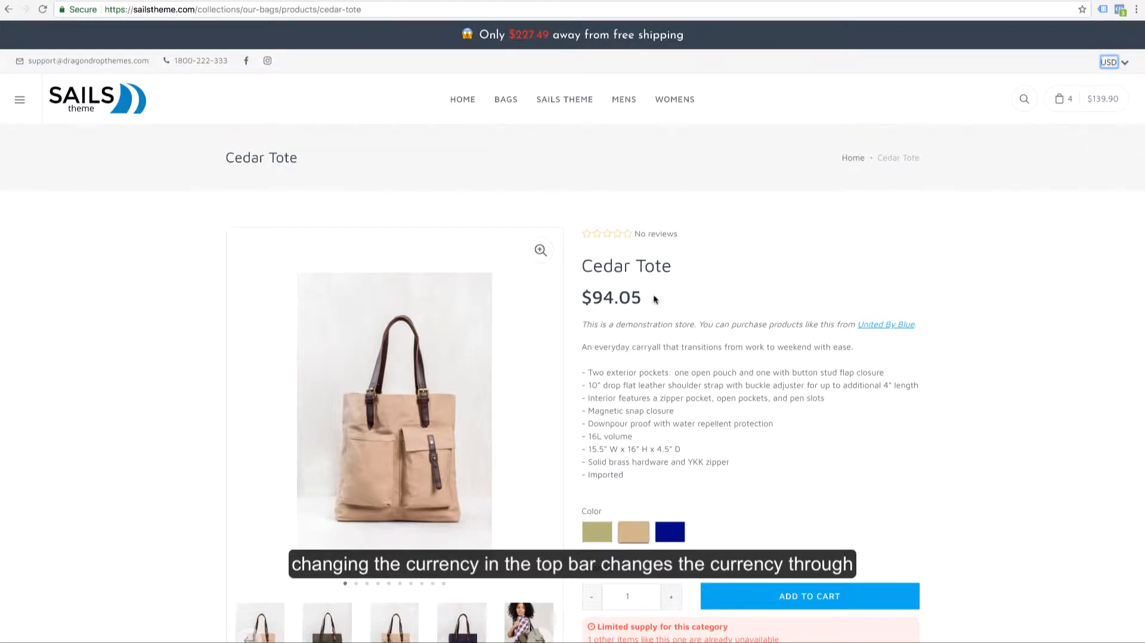
left_click(1109, 62)
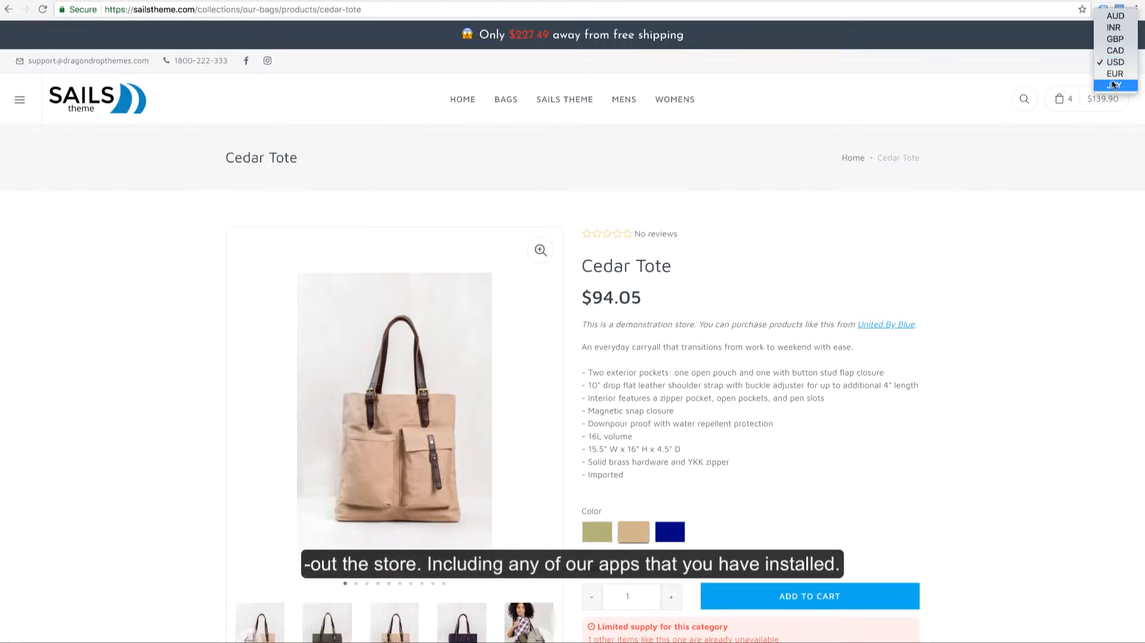
left_click(1113, 84)
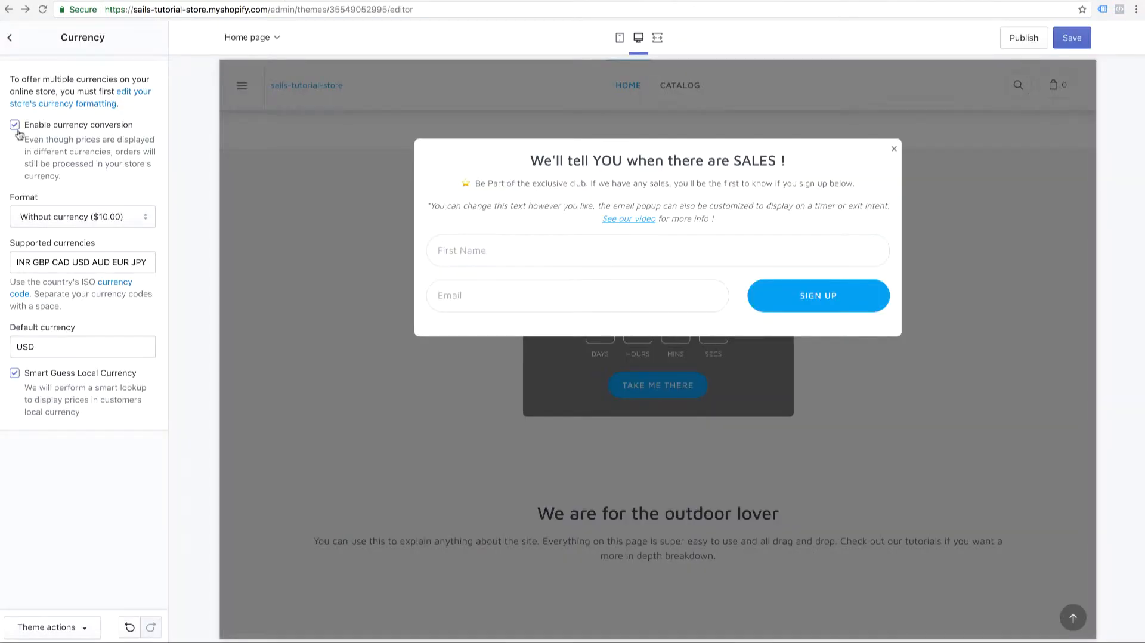
left_click(10, 38)
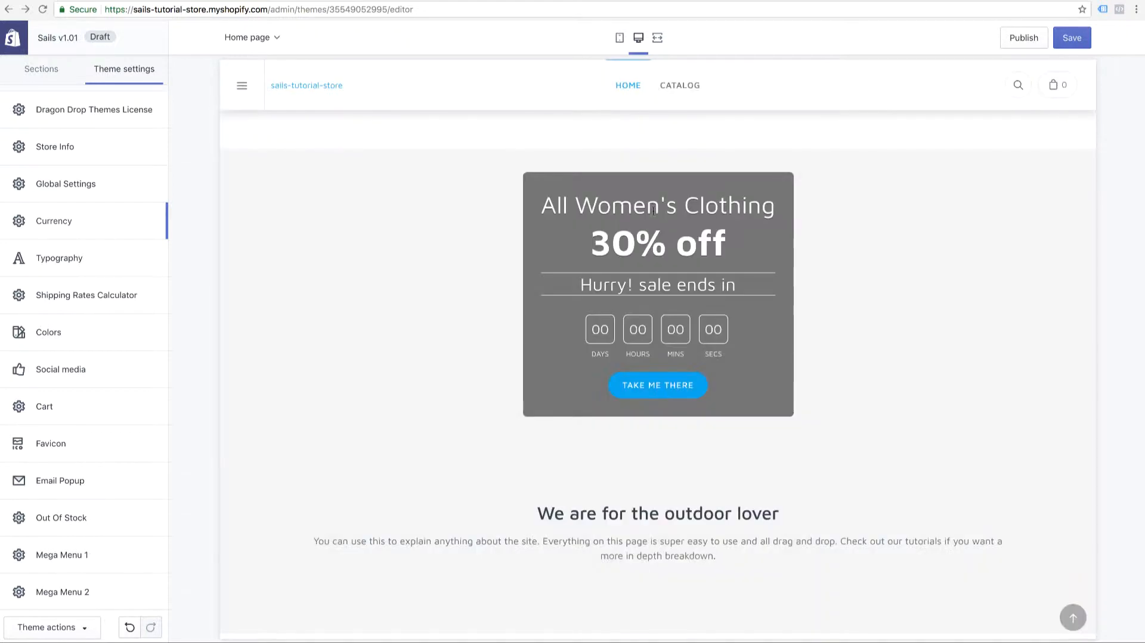
Preview Alfie as the base font in the Typography settings and leave without selecting it
left_click(142, 249)
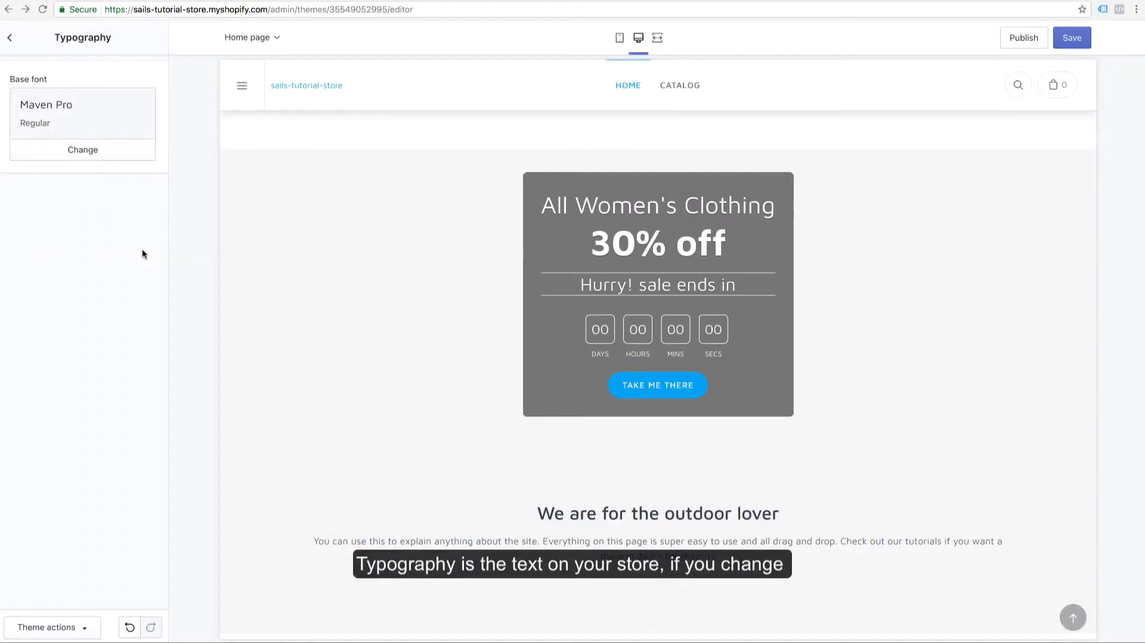
left_click(95, 154)
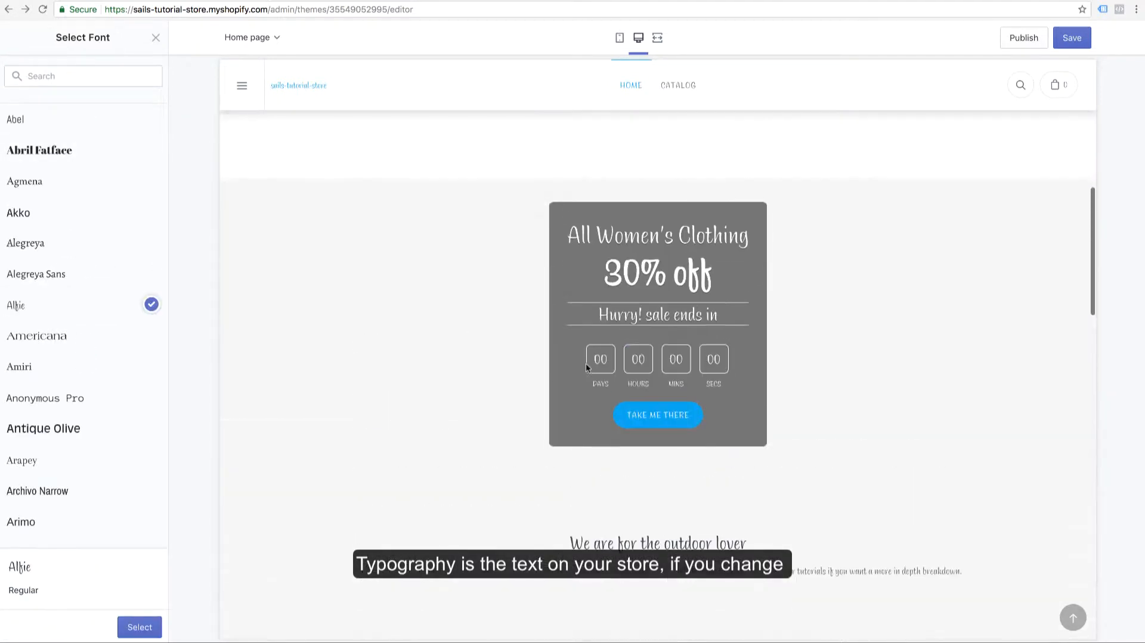
left_click_drag(567, 283, 750, 285)
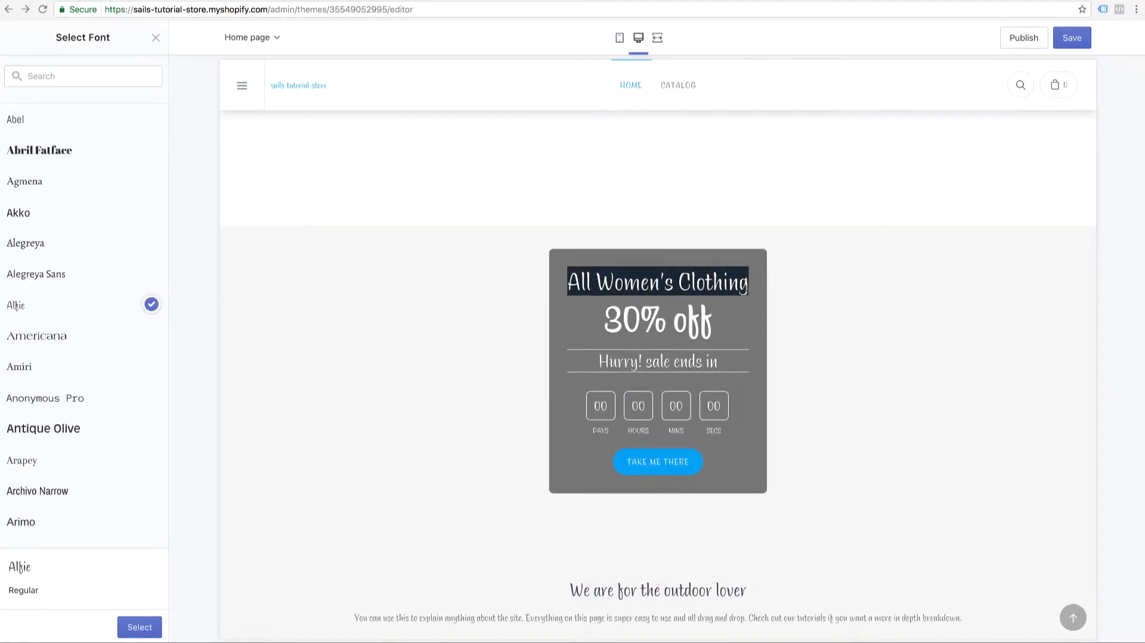
left_click(717, 309)
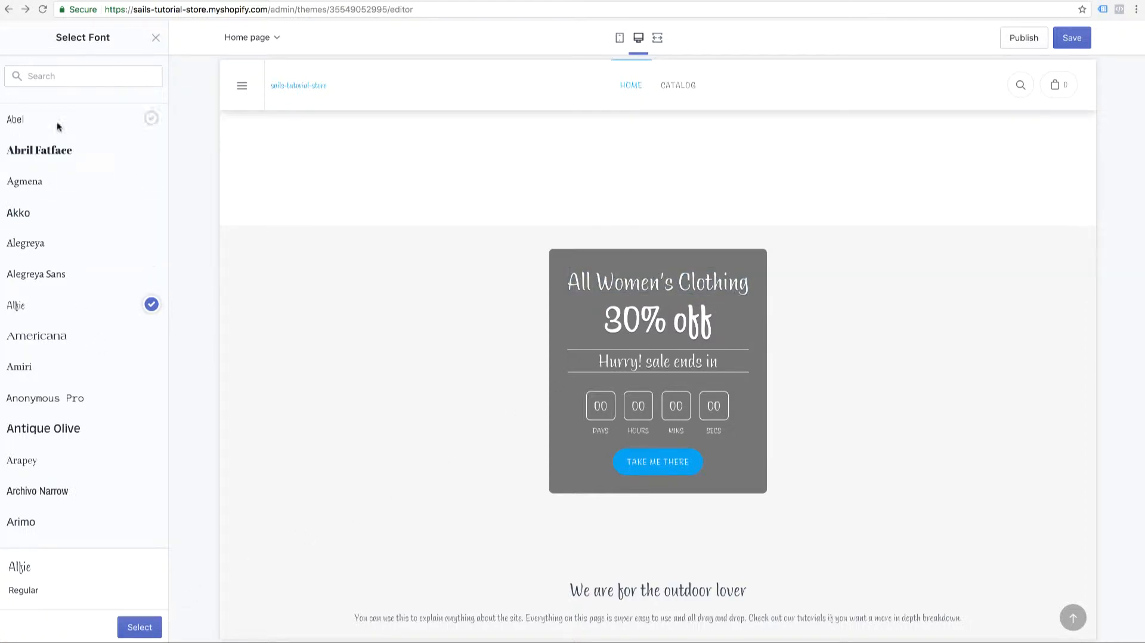
left_click(155, 38)
left_click(10, 38)
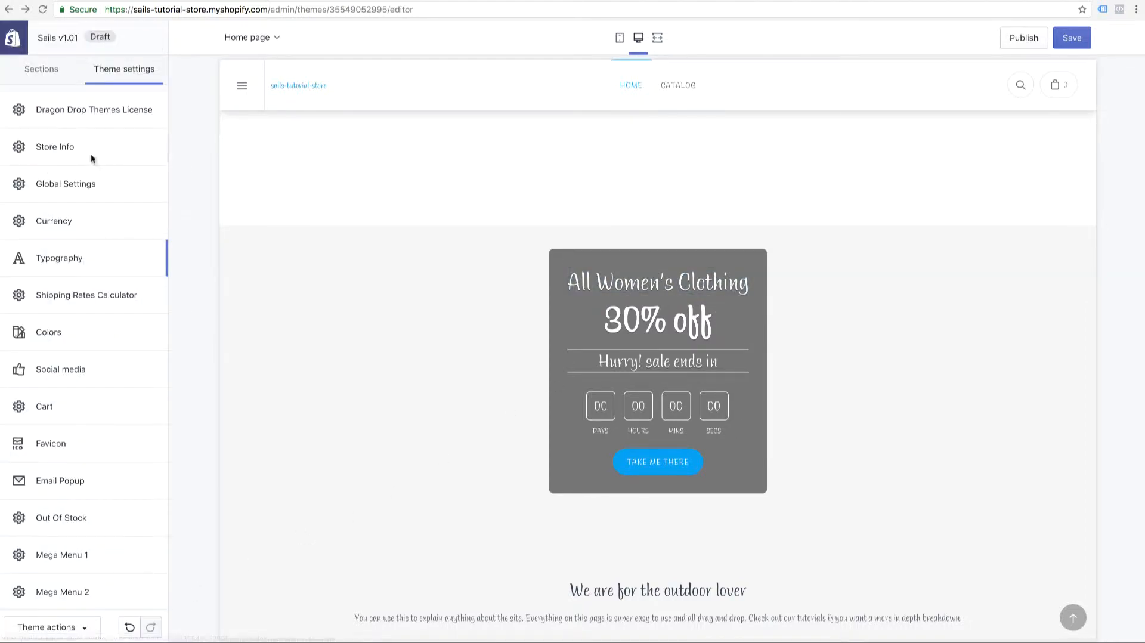
Review the Shipping Rates Calculator settings and open the shipping estimates on the demo store's cart page
left_click(65, 296)
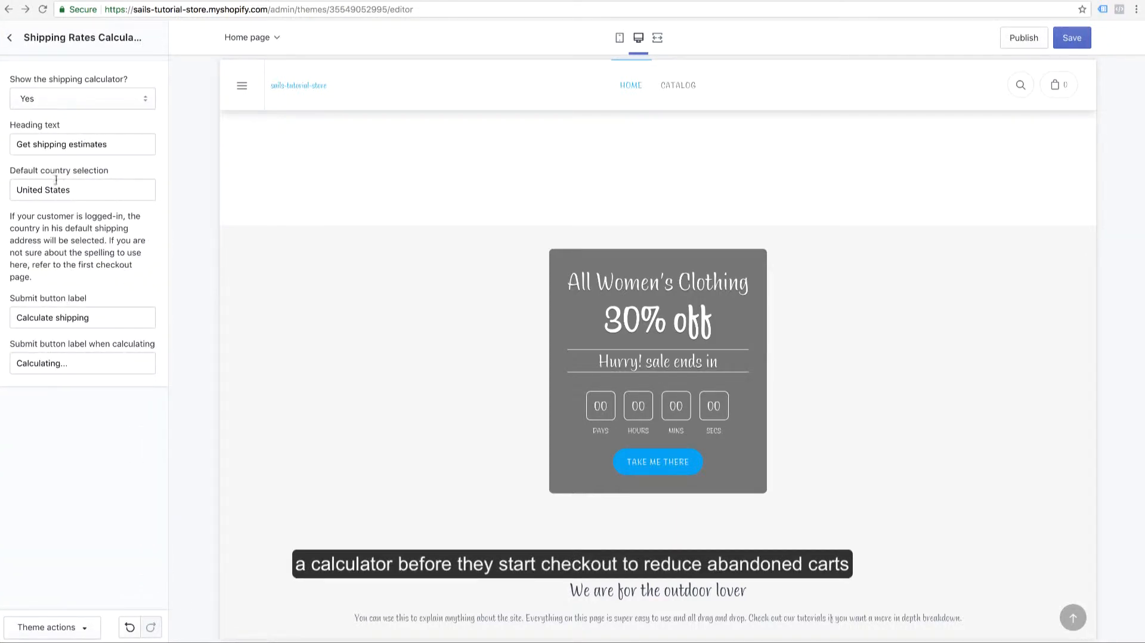
left_click(634, 0)
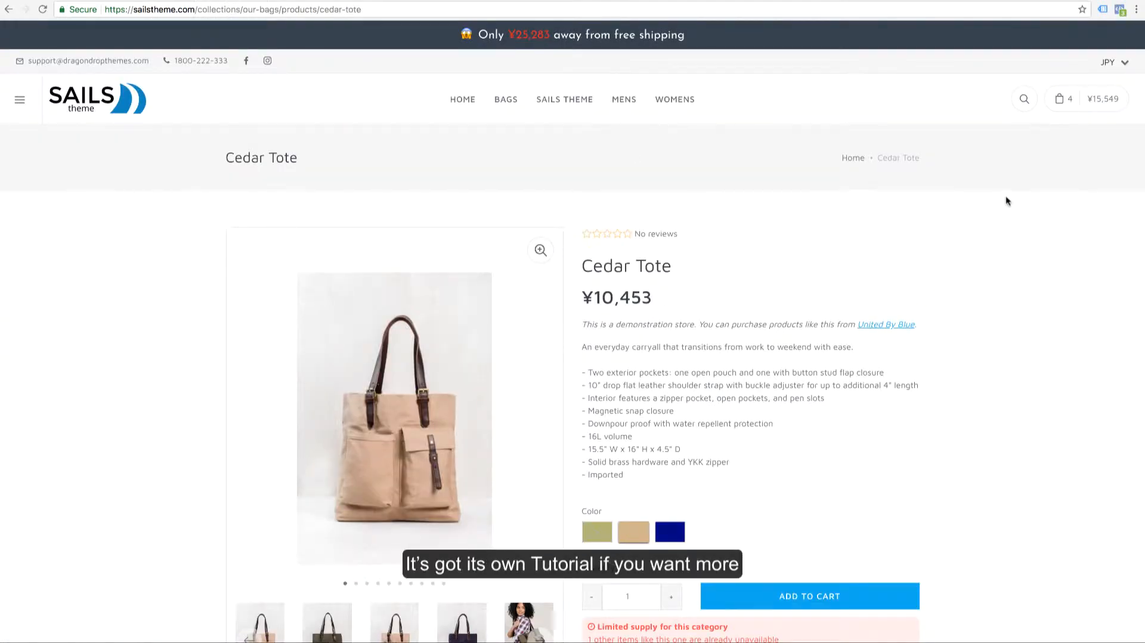
mouse_move(1061, 98)
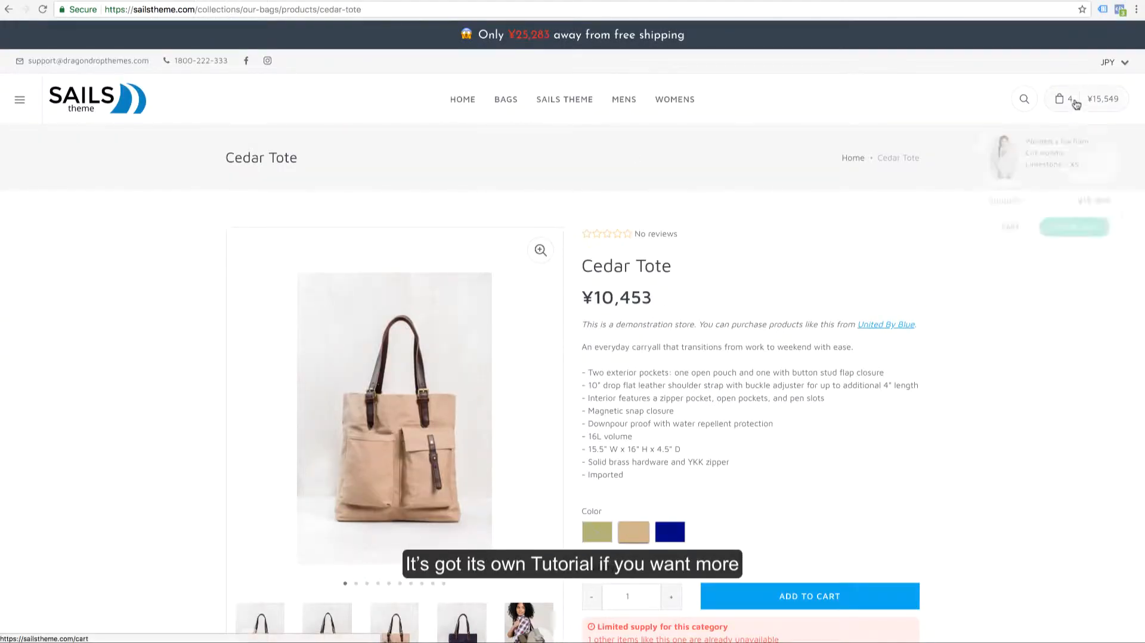
left_click(1004, 231)
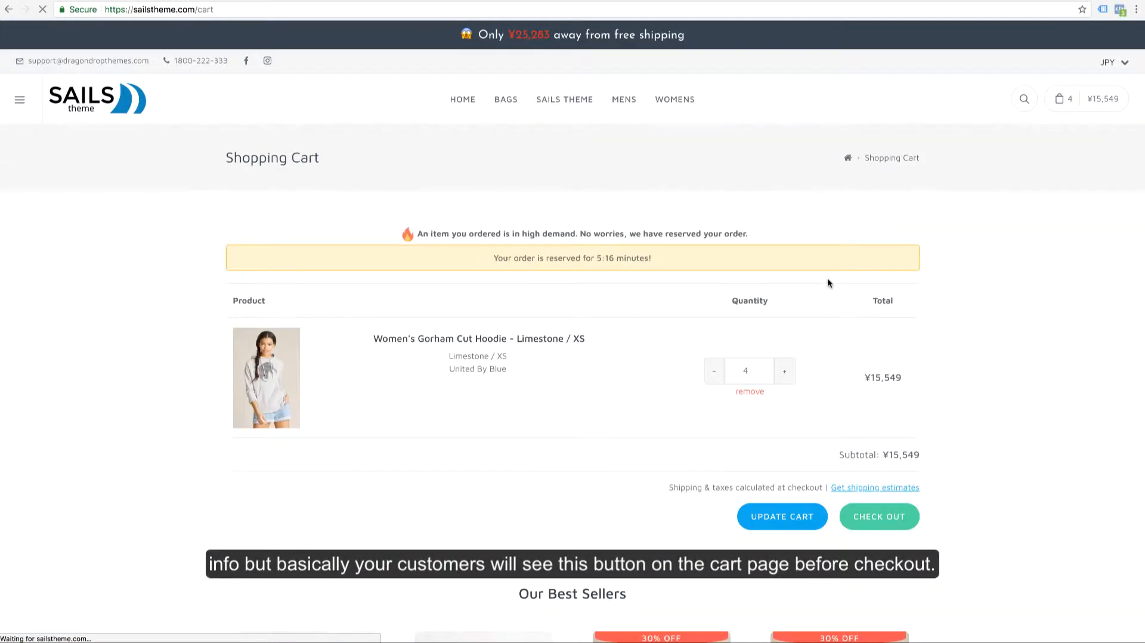
left_click(834, 488)
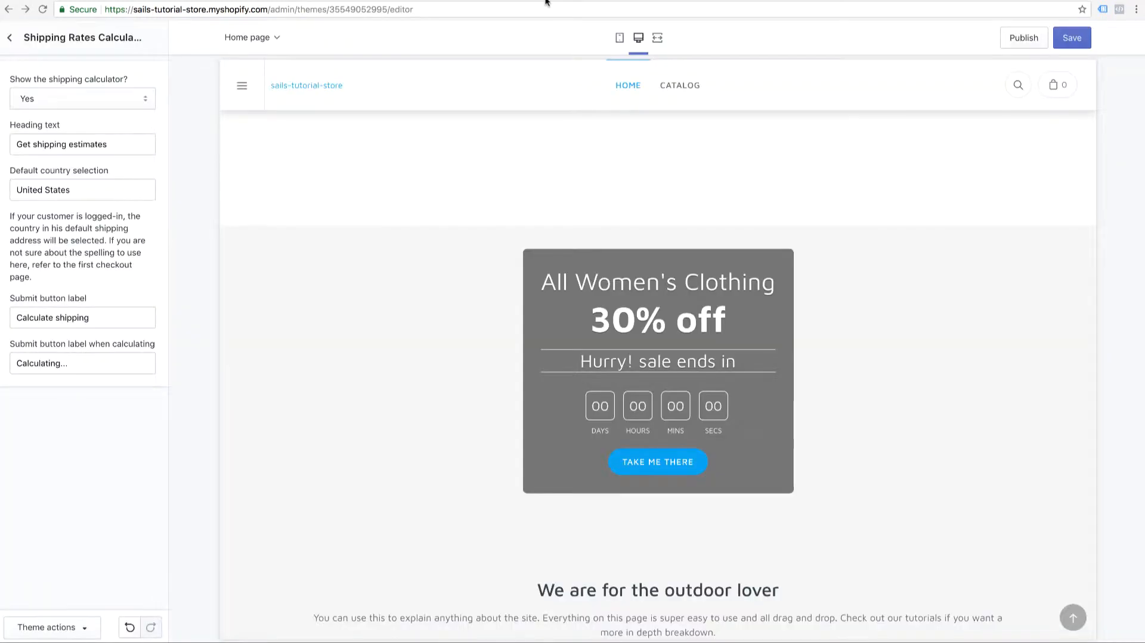
left_click(11, 39)
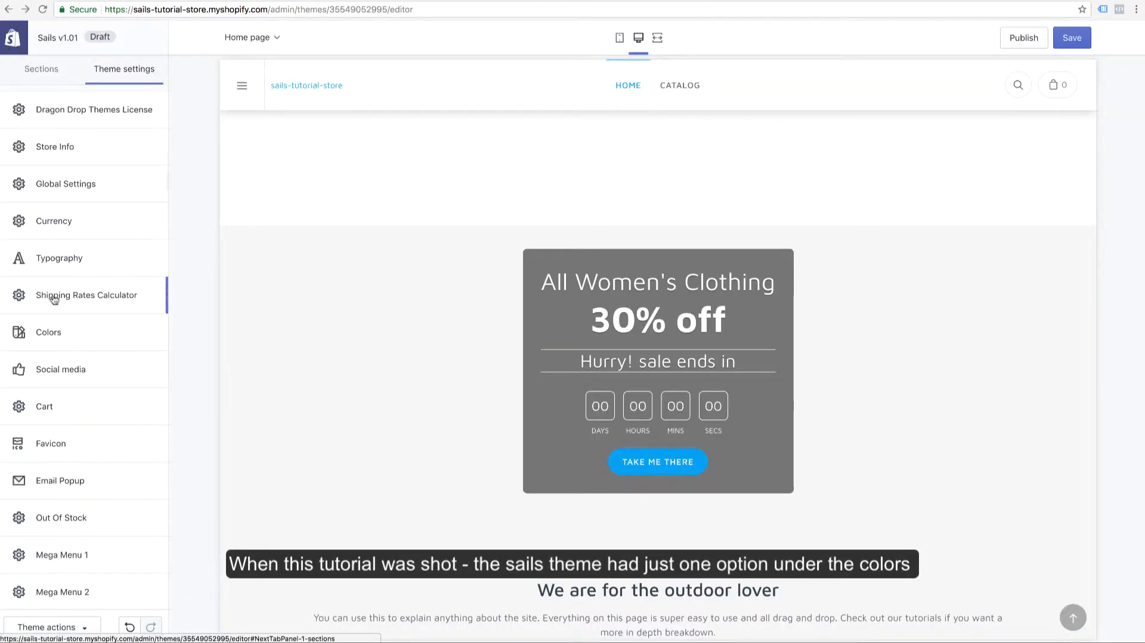
Set the theme's primary color to a near-black shade in the Colors settings
left_click(71, 337)
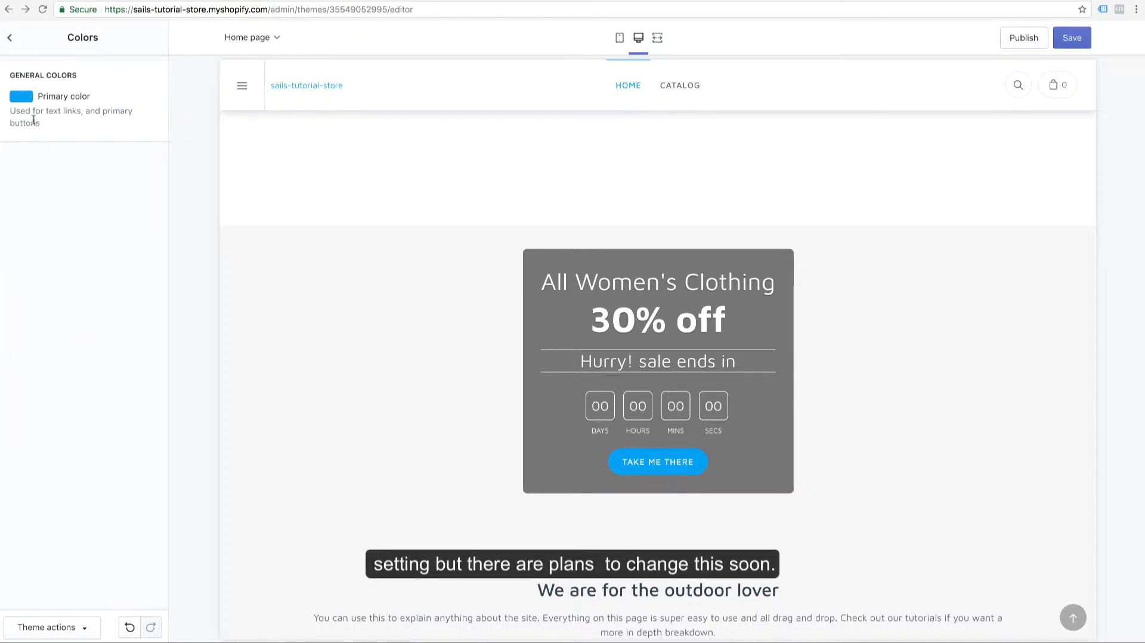
left_click(23, 97)
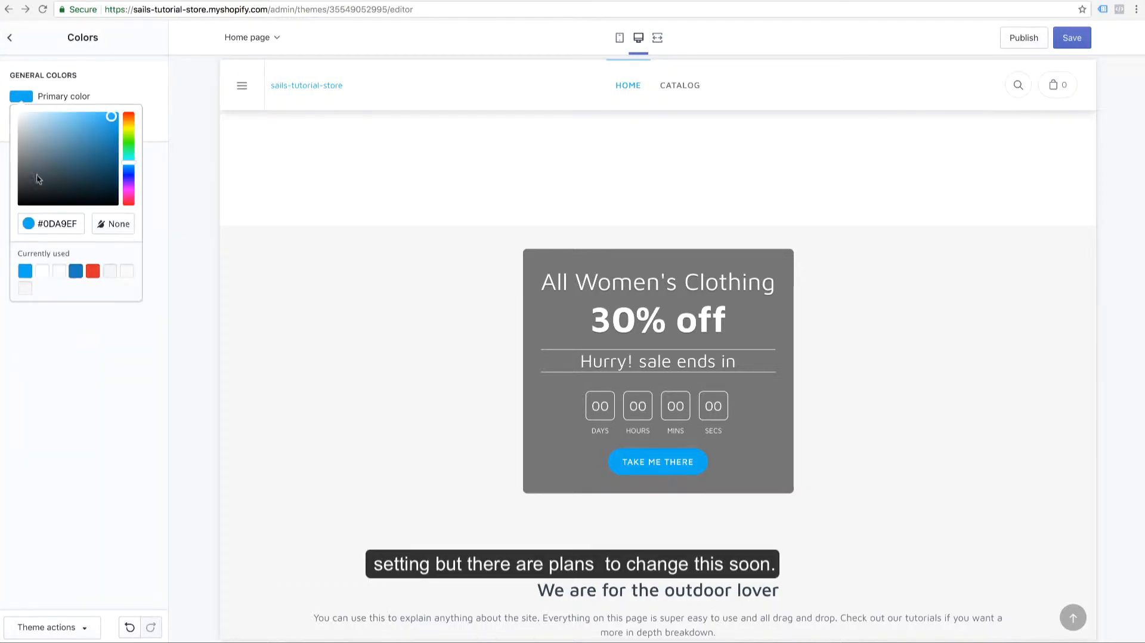
left_click(26, 190)
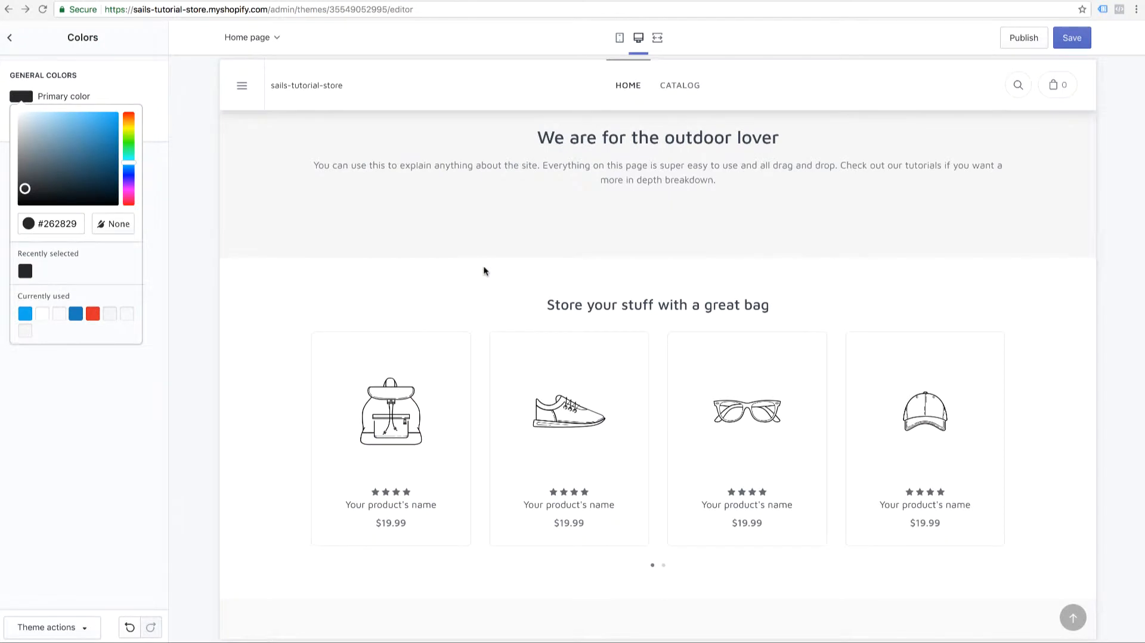
left_click(10, 38)
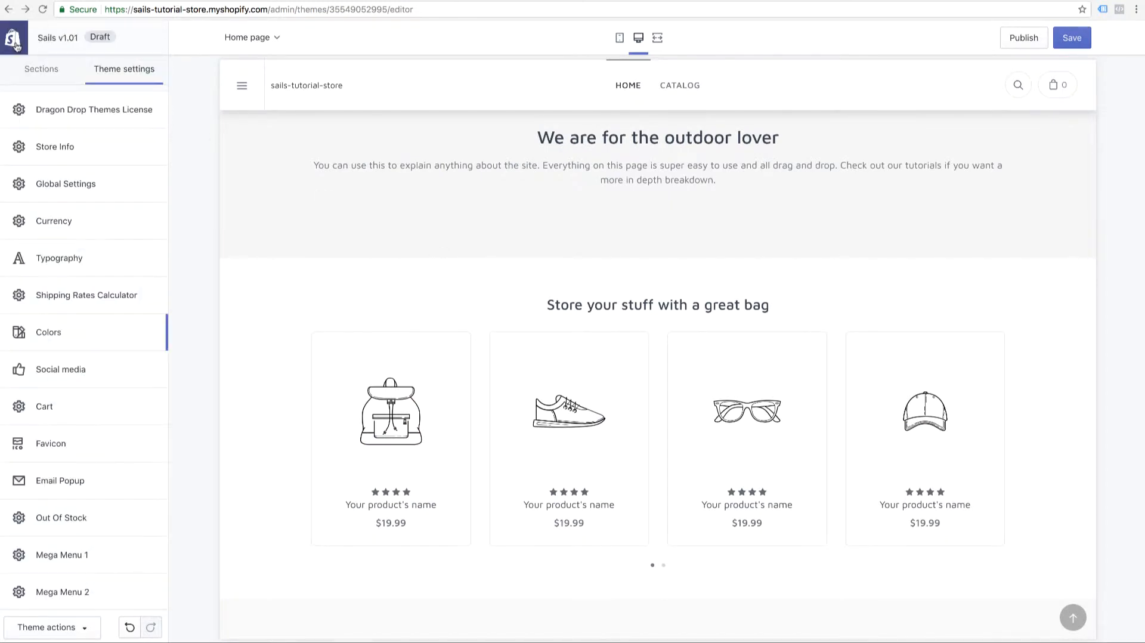
Review the Social media settings, covering the social sharing options and the sharing links for each network
left_click(116, 369)
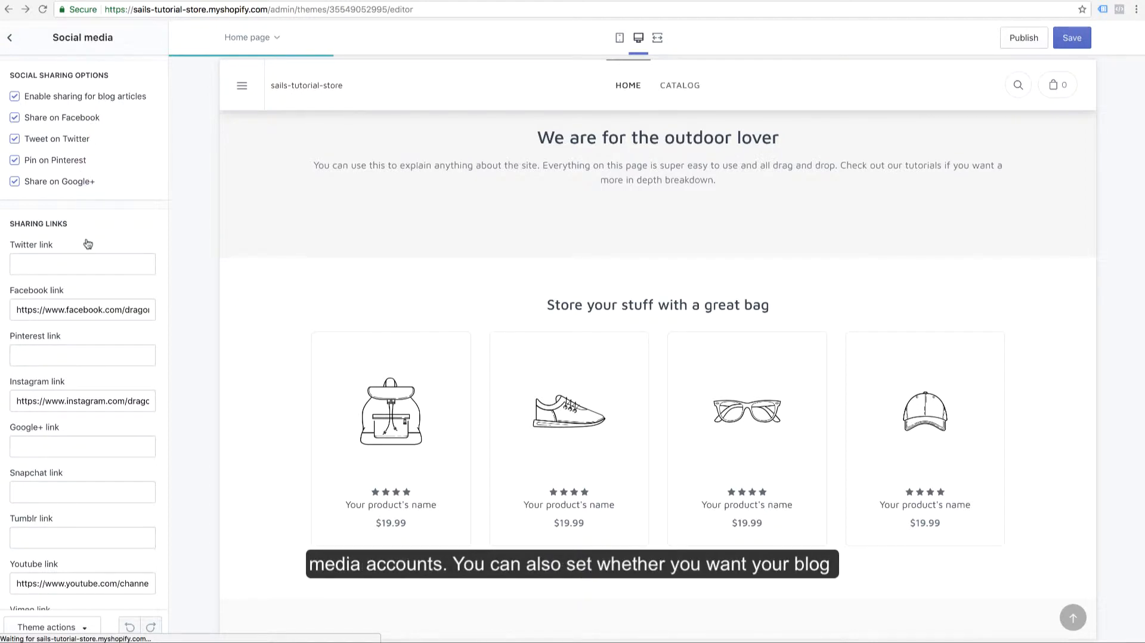
scroll(87, 243, "down", 2)
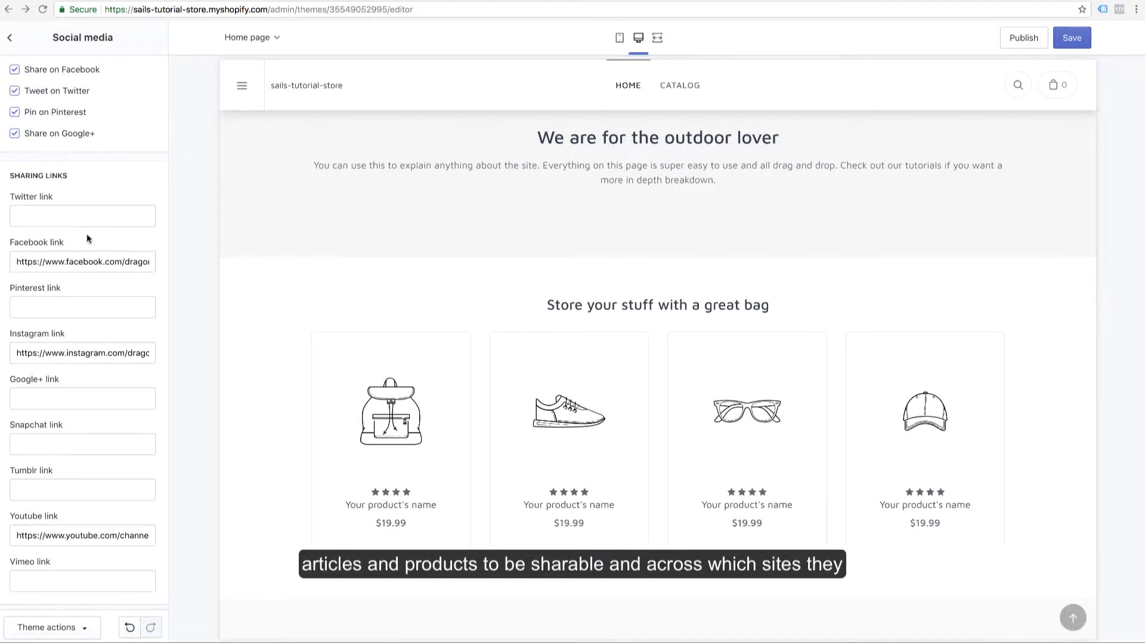
scroll(87, 237, "up", 2)
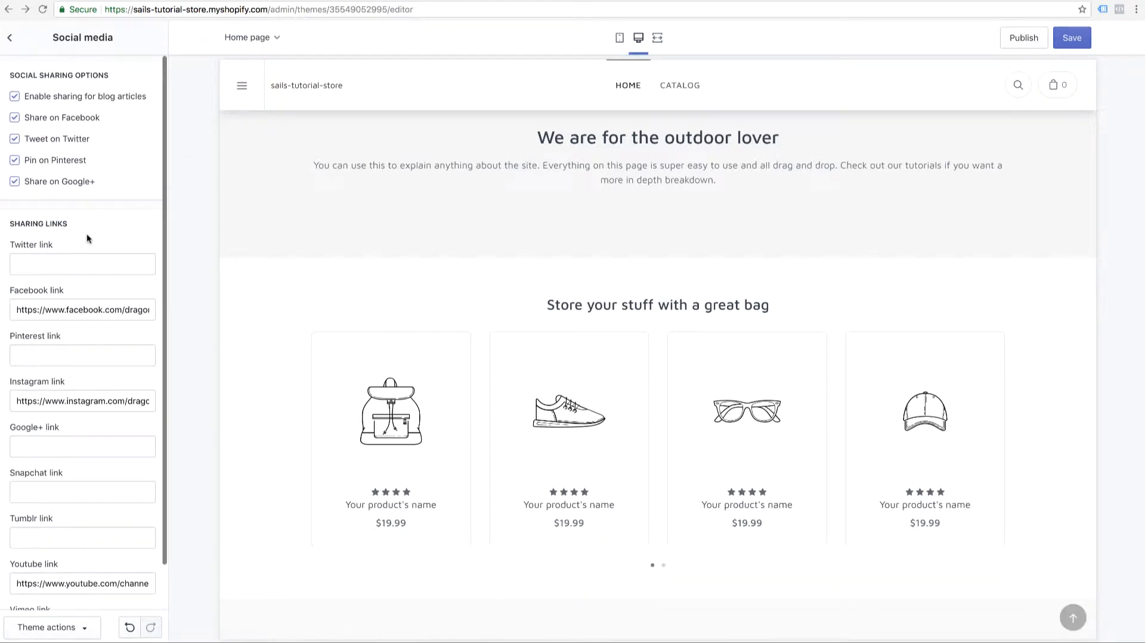
left_click(11, 38)
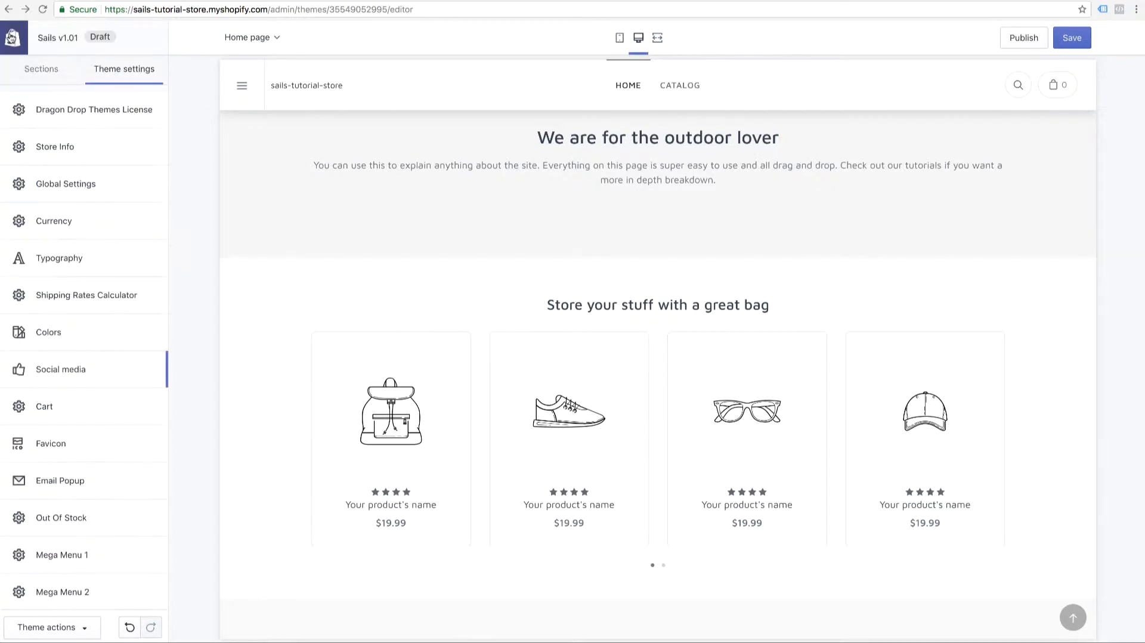
Review the Cart settings and add the Women's Waterfall Tent Zip Up Hoodie in size XS to the demo store's cart
left_click(113, 407)
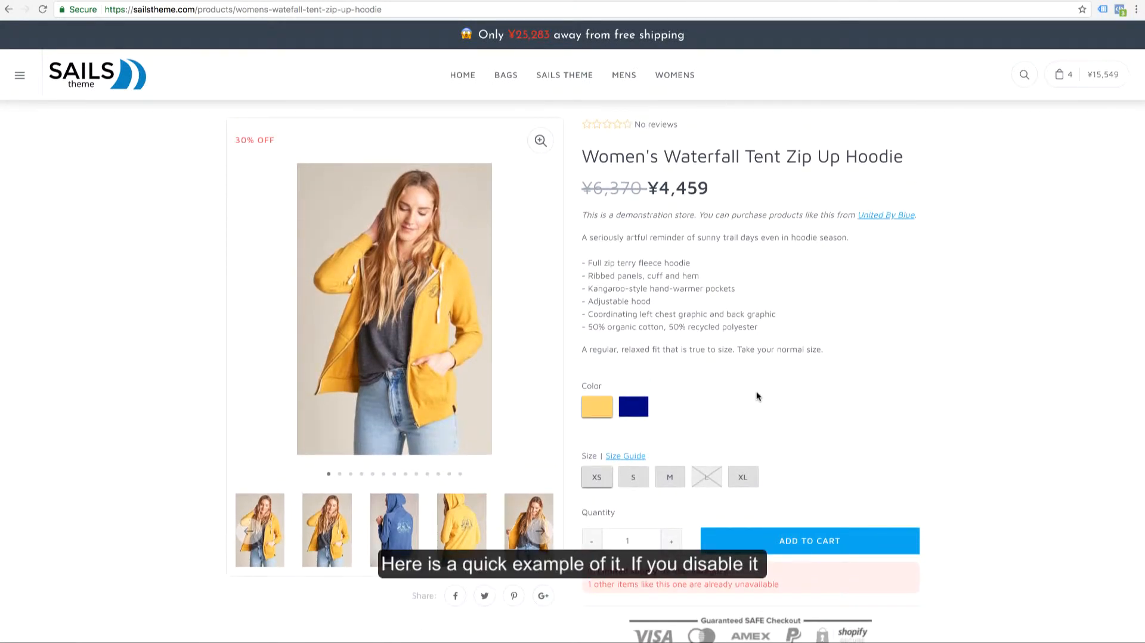
left_click(796, 541)
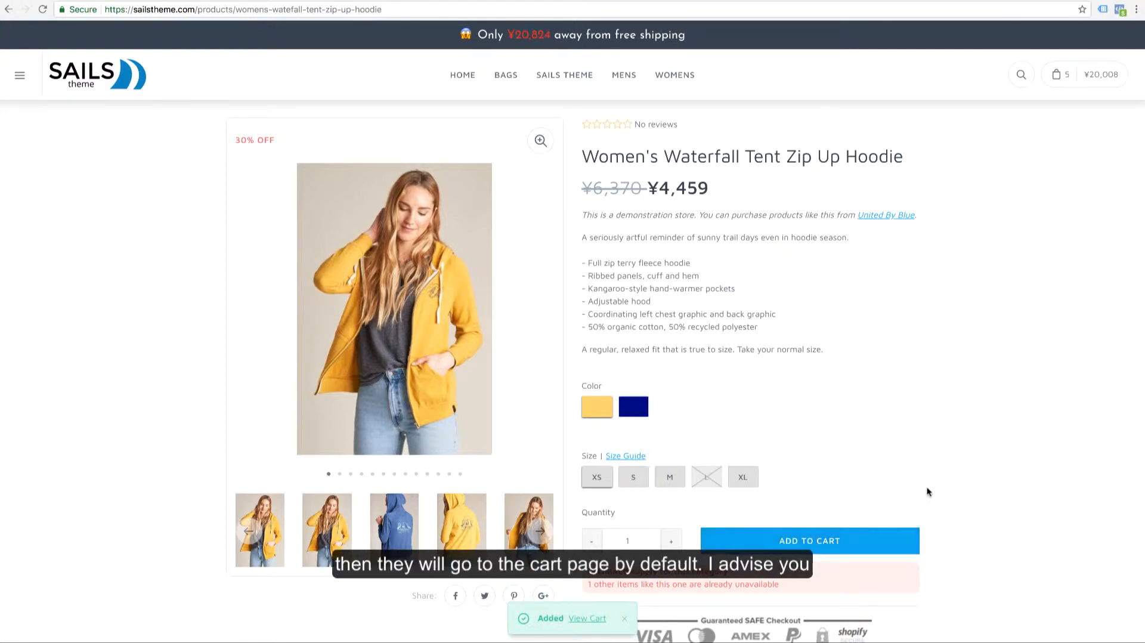
left_click(451, 1)
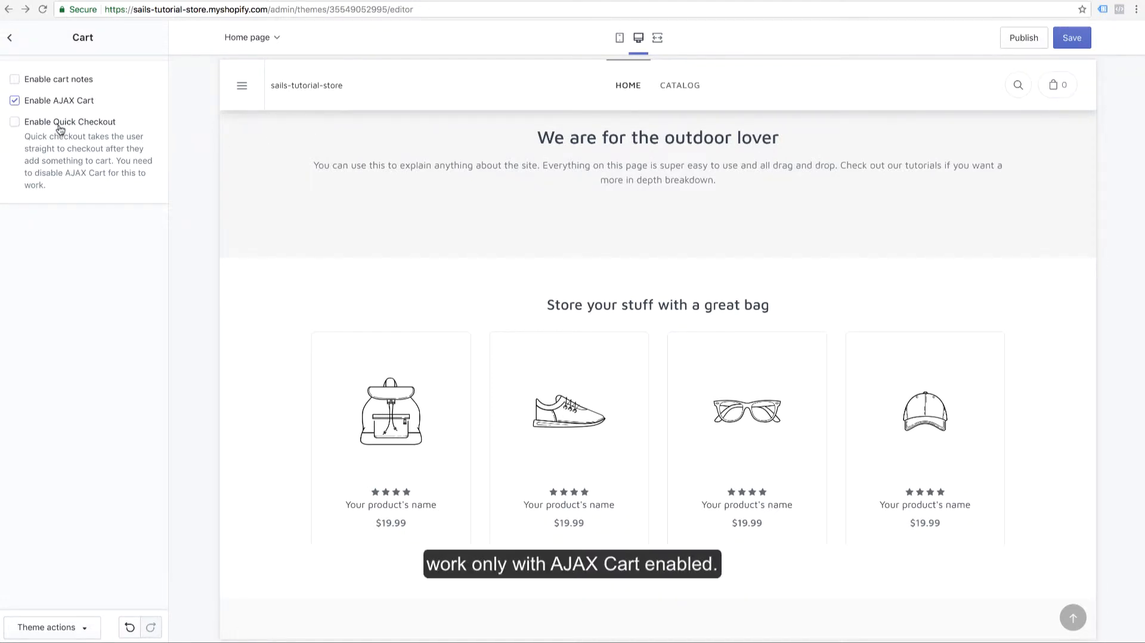
left_click(557, 1)
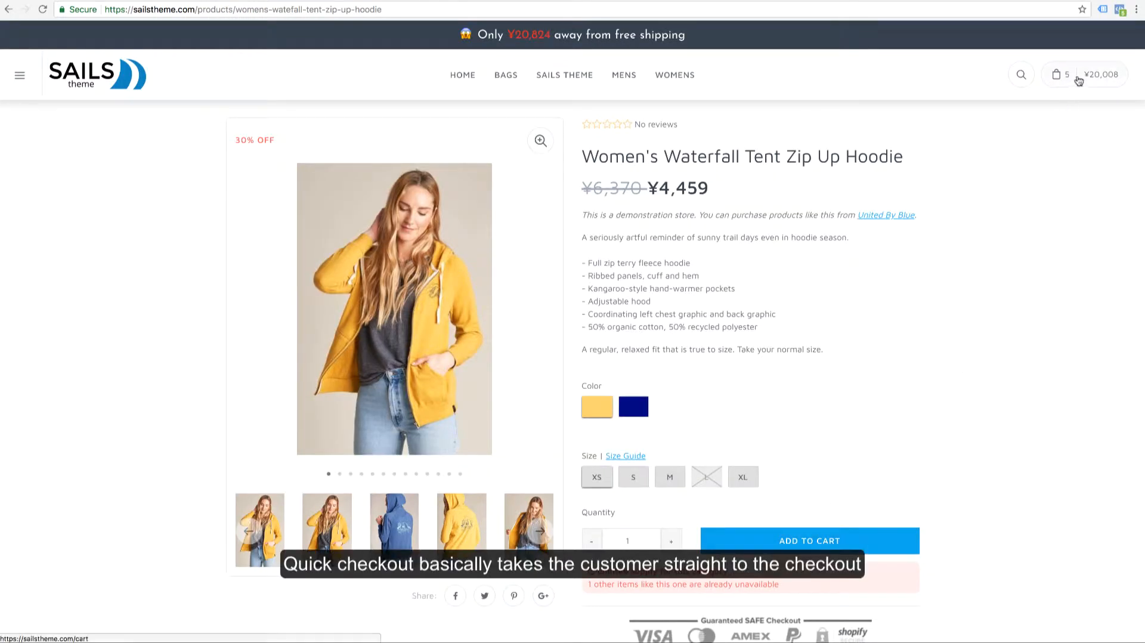
mouse_move(1079, 77)
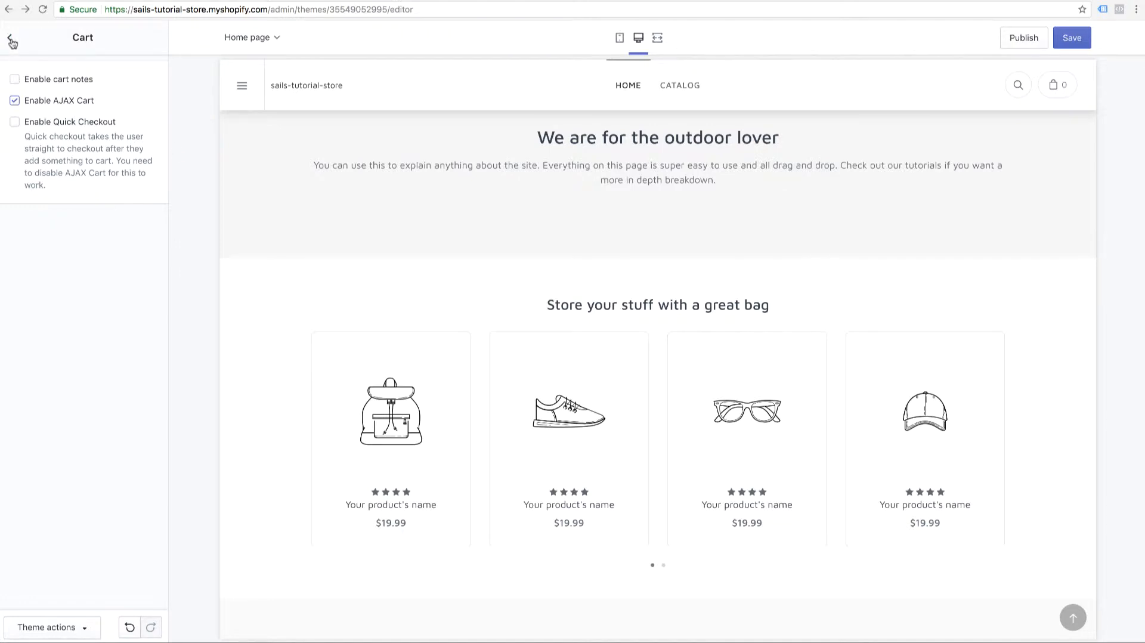
left_click(11, 40)
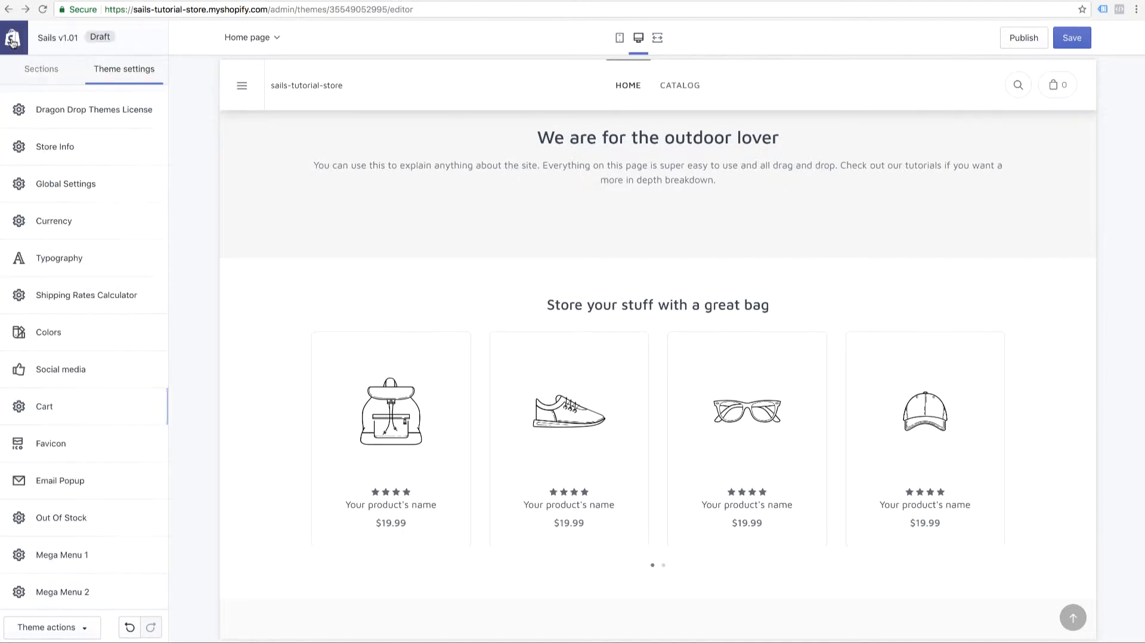
Review the Favicon settings, and set the Email Popup's days until it is displayed again to Test Mode
left_click(82, 445)
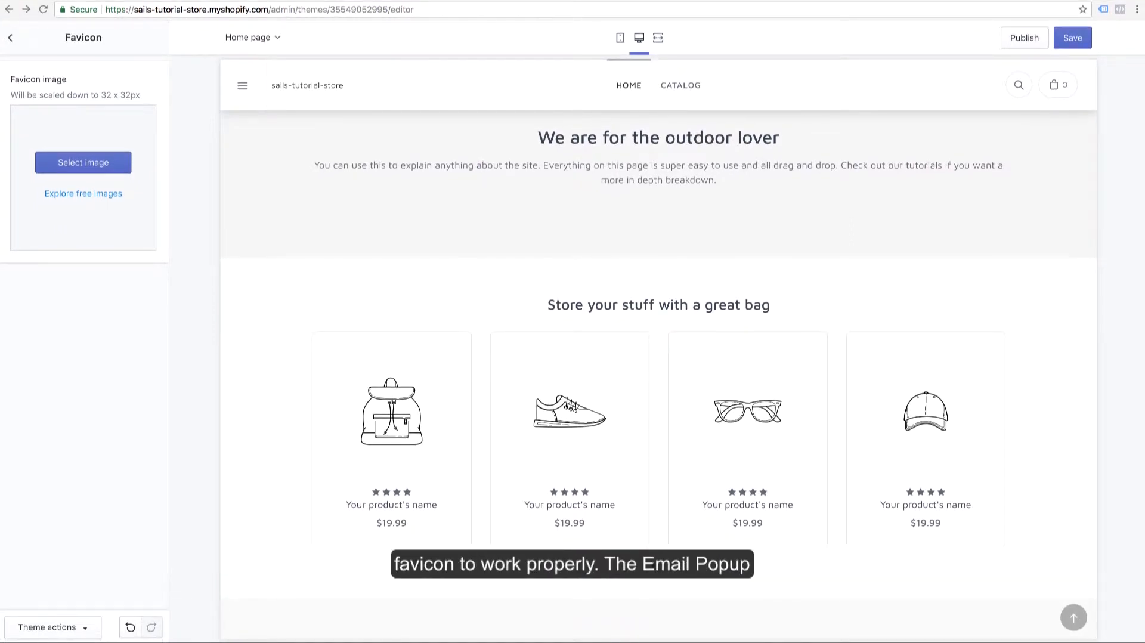
left_click(11, 38)
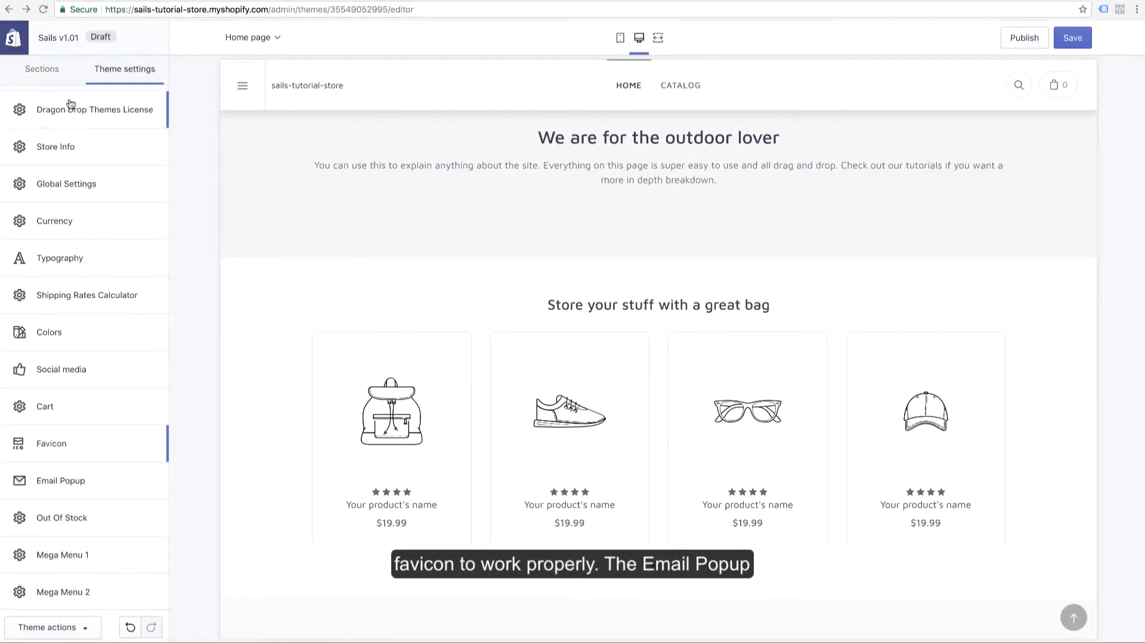
scroll(95, 477, "down", 1)
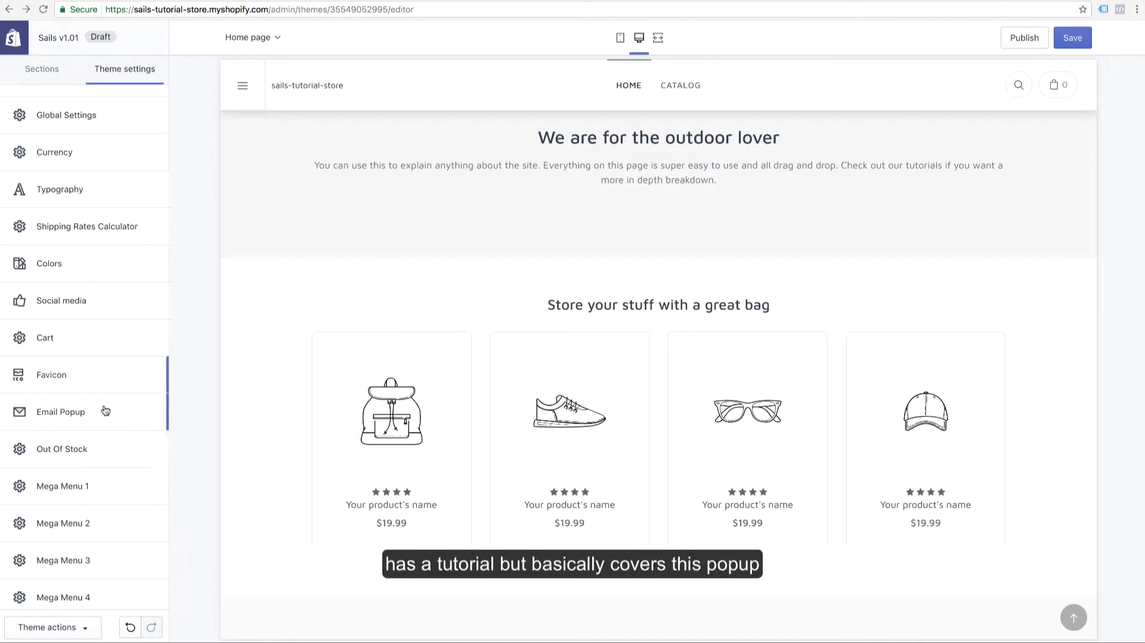
left_click(105, 411)
scroll(132, 421, "down", 3)
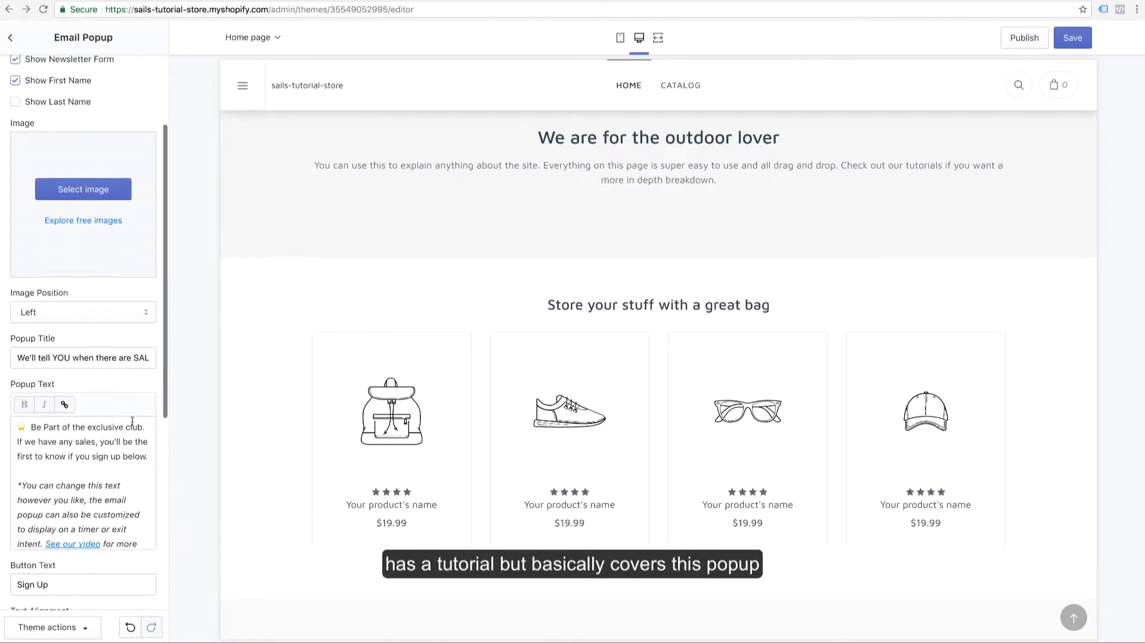
scroll(81, 322, "down", 6)
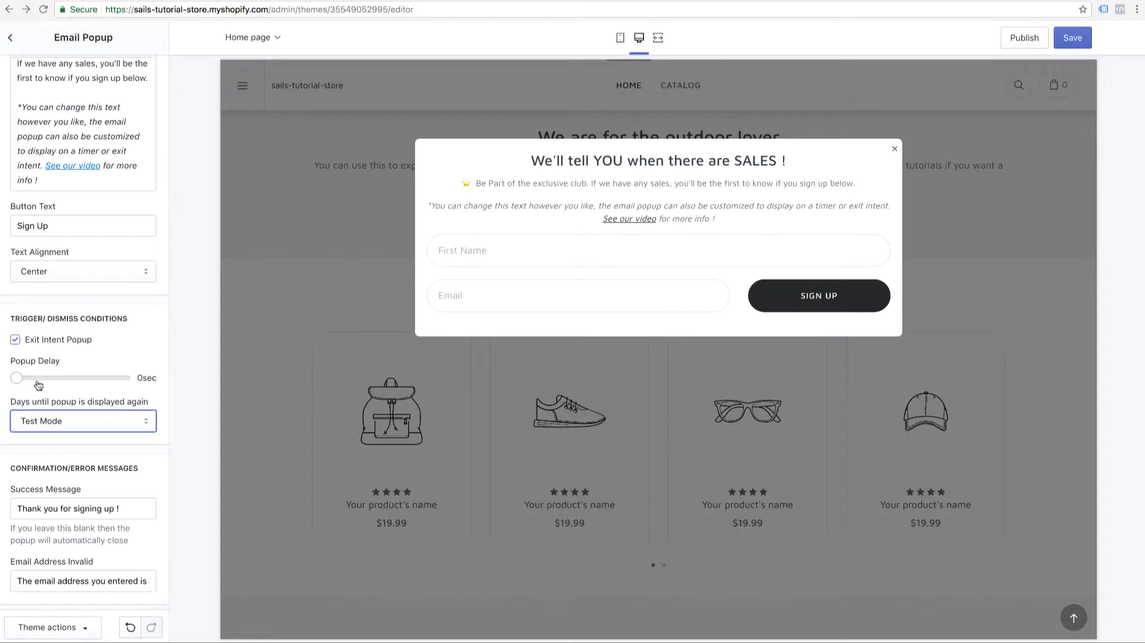
left_click(13, 40)
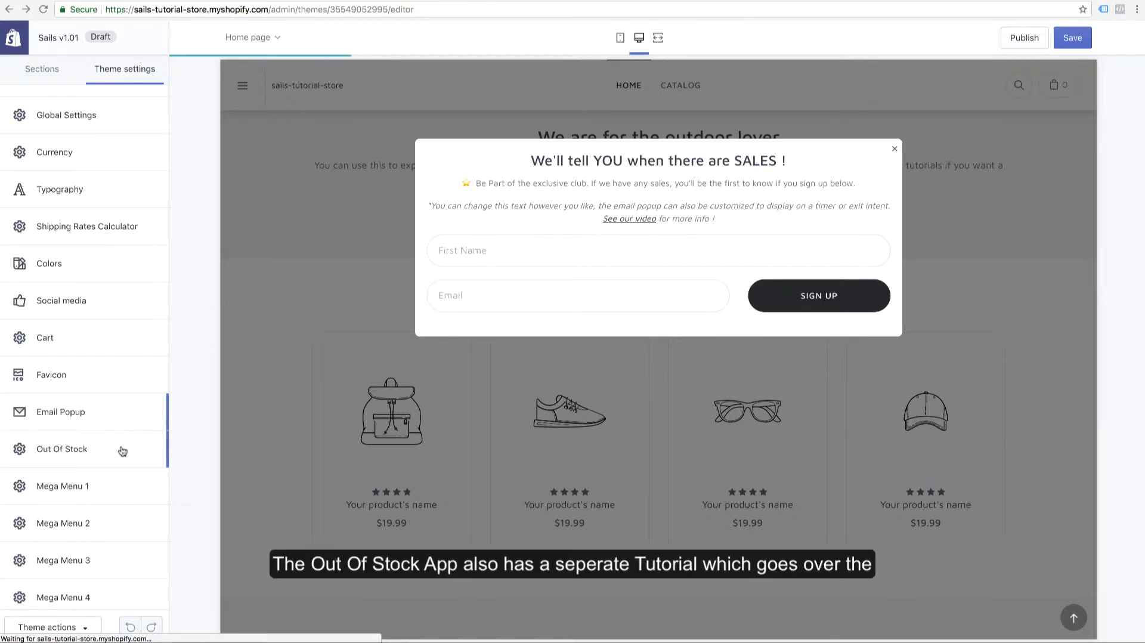
Review the Out Of Stock settings and the Email When Available form on the demo store's Crossridge Messenger page
left_click(122, 450)
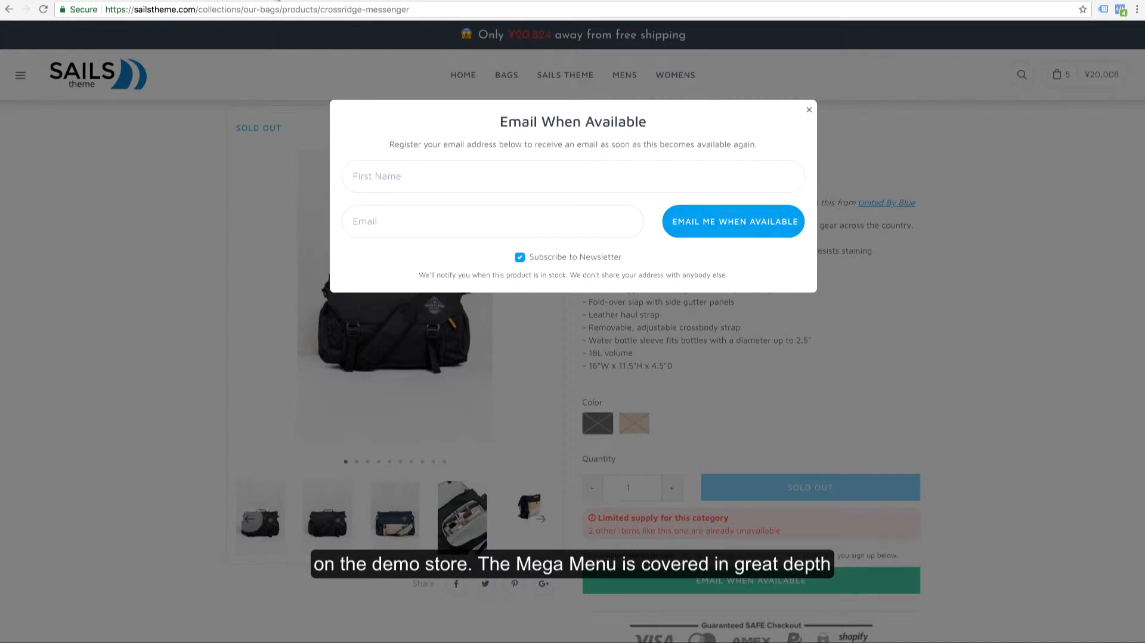
left_click(278, 0)
left_click(15, 42)
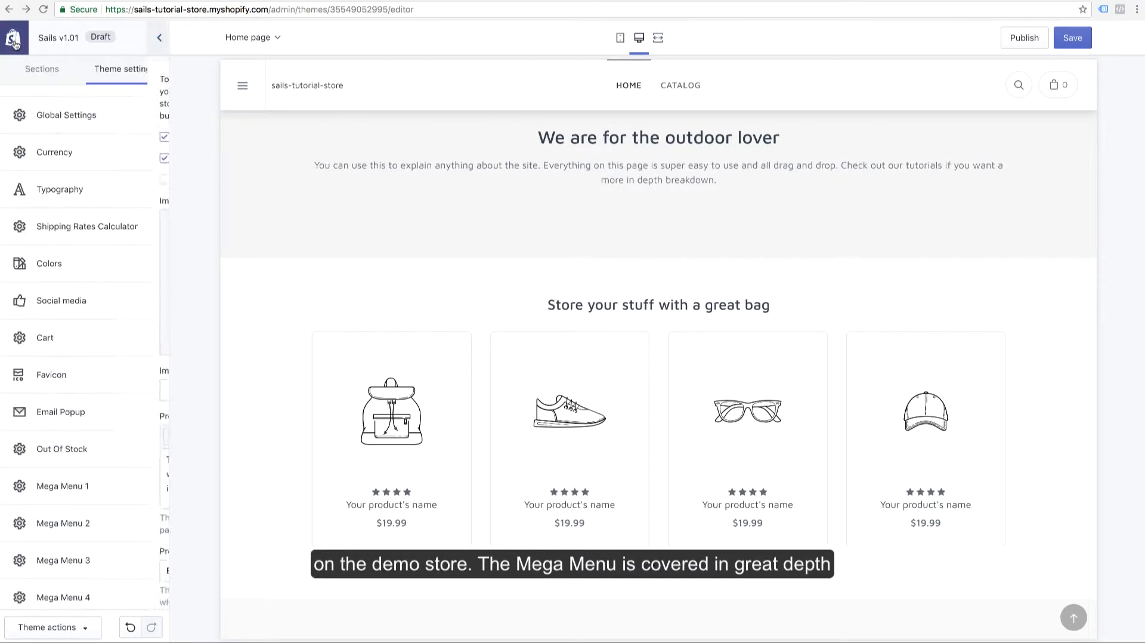
Review the Mega Menu 1 settings and view the Bags and Sails Theme mega menus on the demo store
scroll(125, 477, "down", 2)
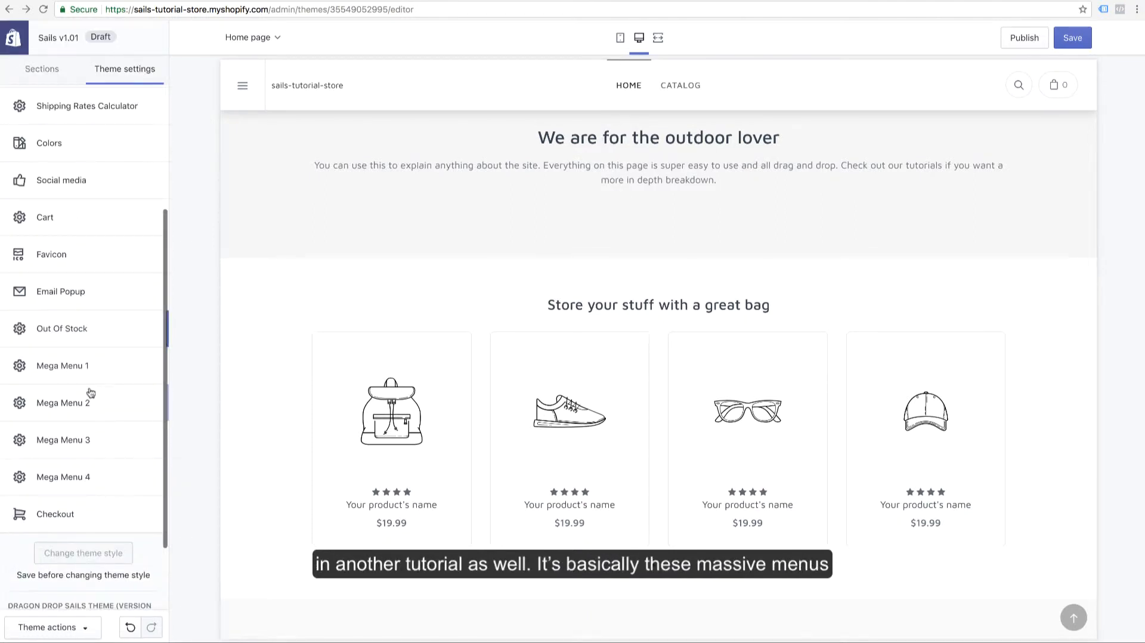
left_click(90, 371)
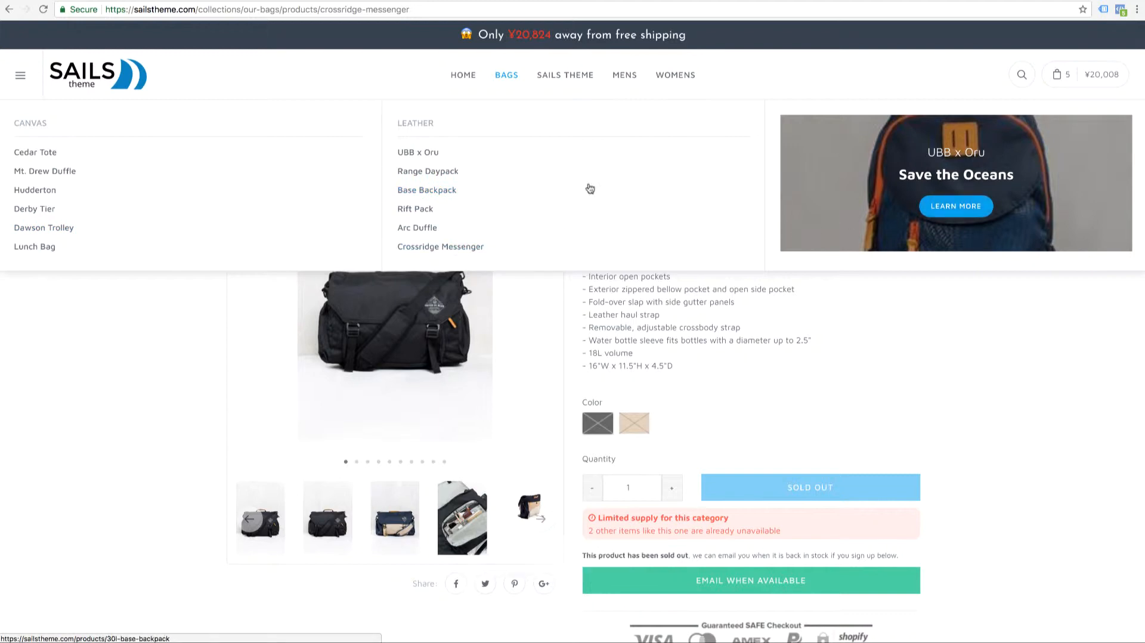
mouse_move(554, 80)
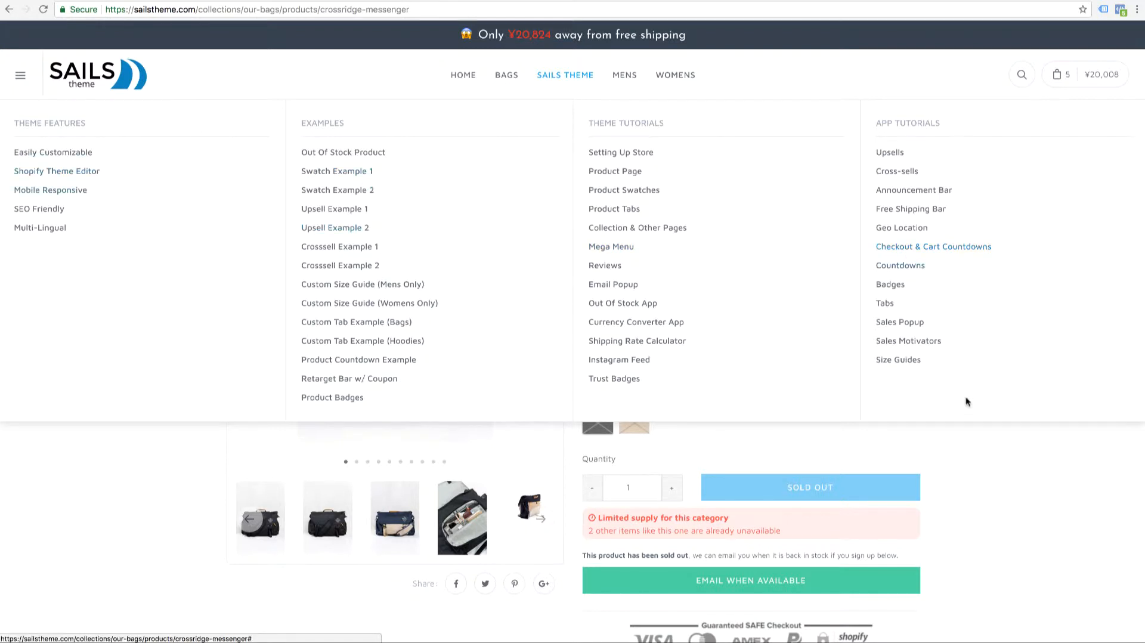
left_click(232, 2)
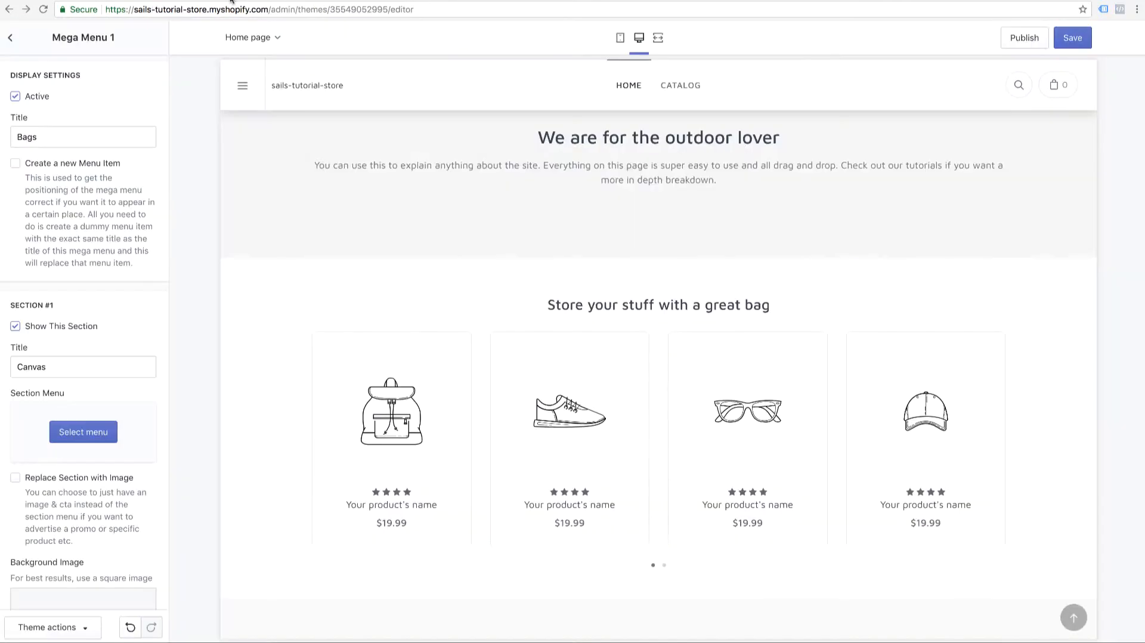
left_click(10, 37)
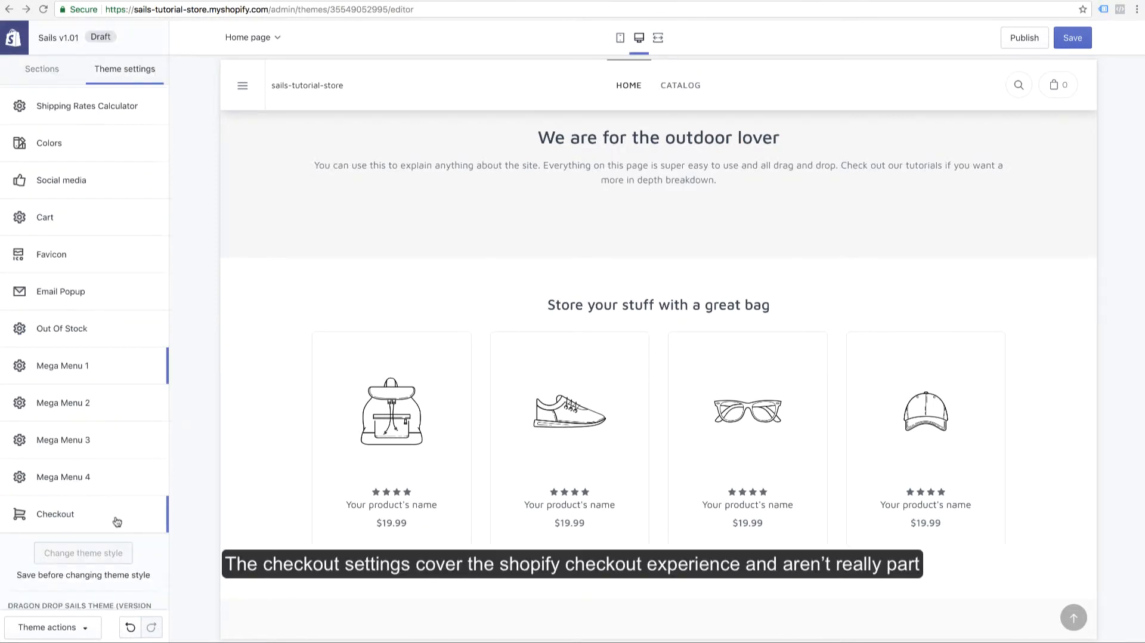
Examine the Checkout settings from the banner and logo down to typography and colors
left_click(117, 522)
scroll(103, 448, "down", 7)
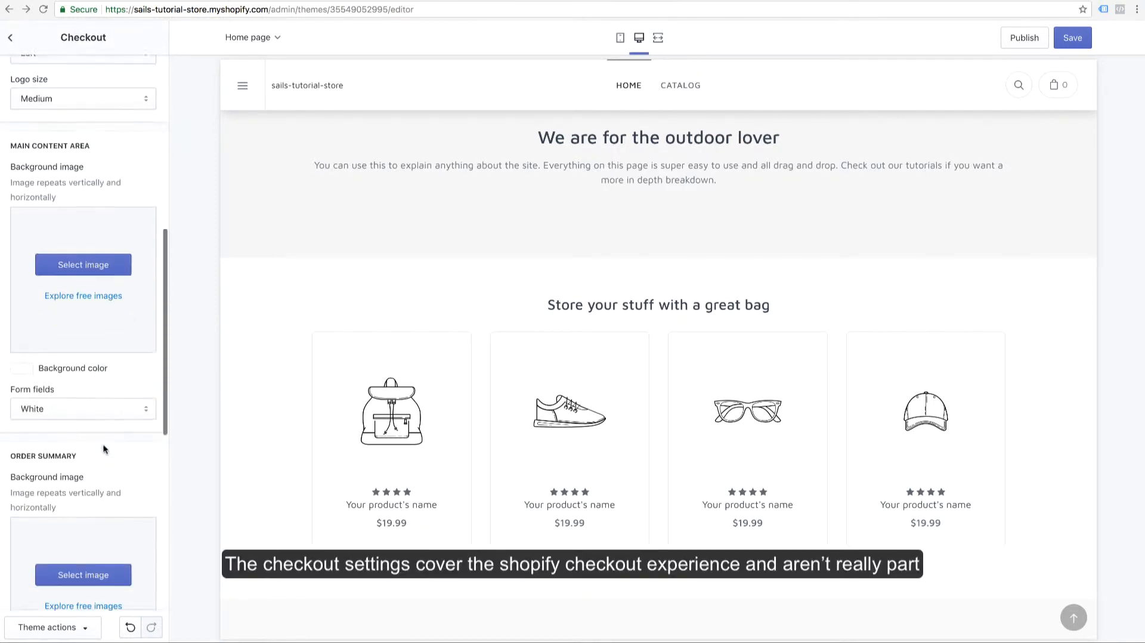
scroll(104, 449, "down", 8)
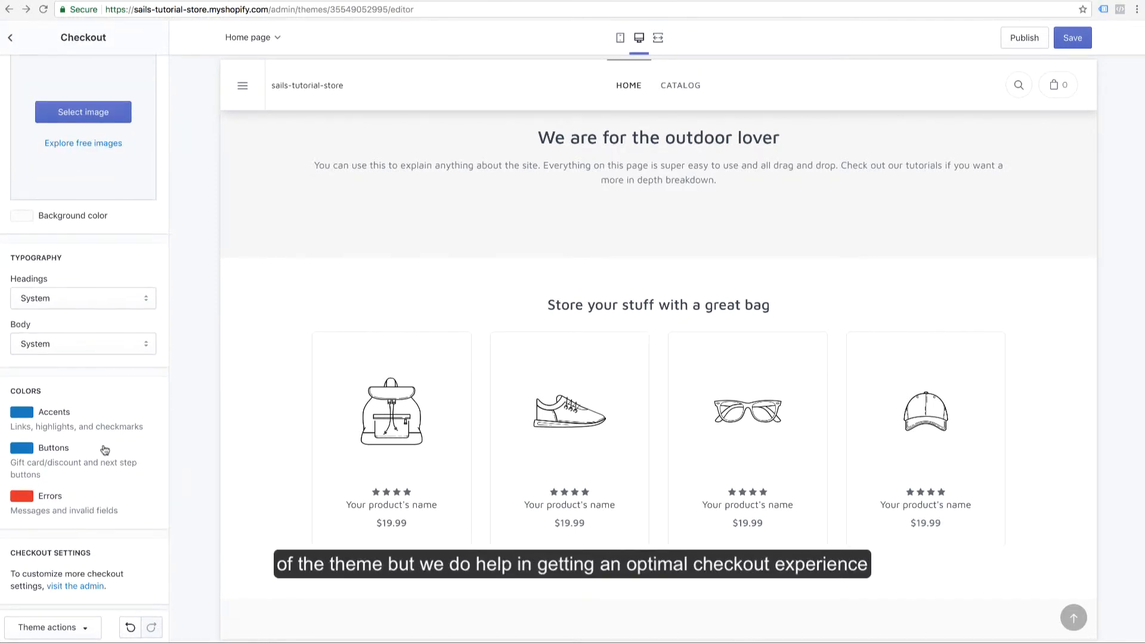
scroll(104, 450, "up", 15)
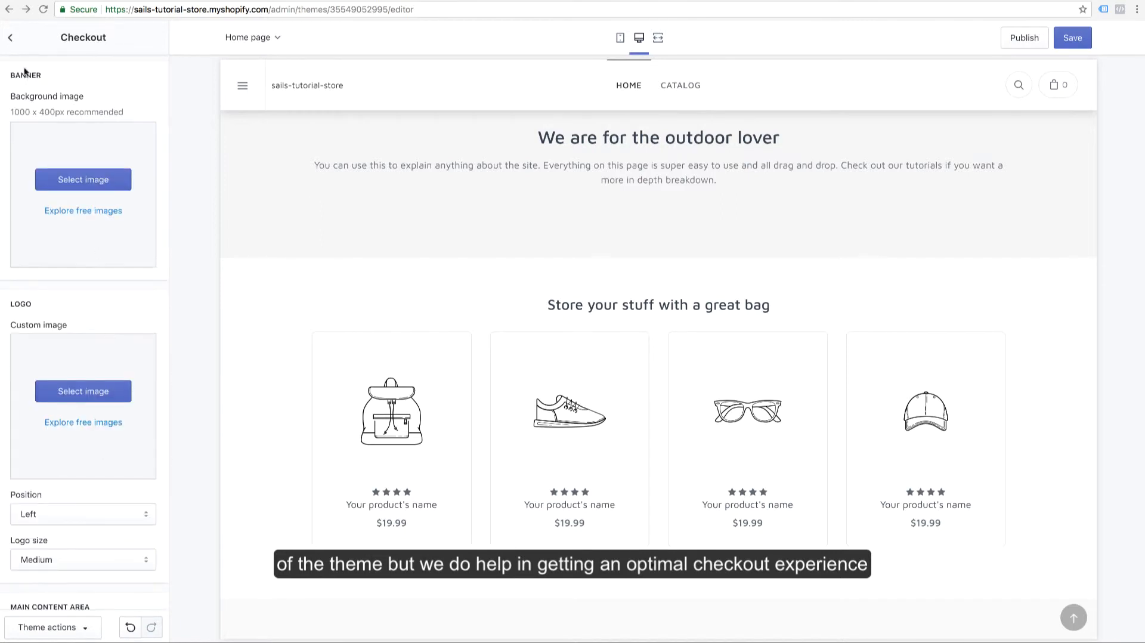
left_click(10, 37)
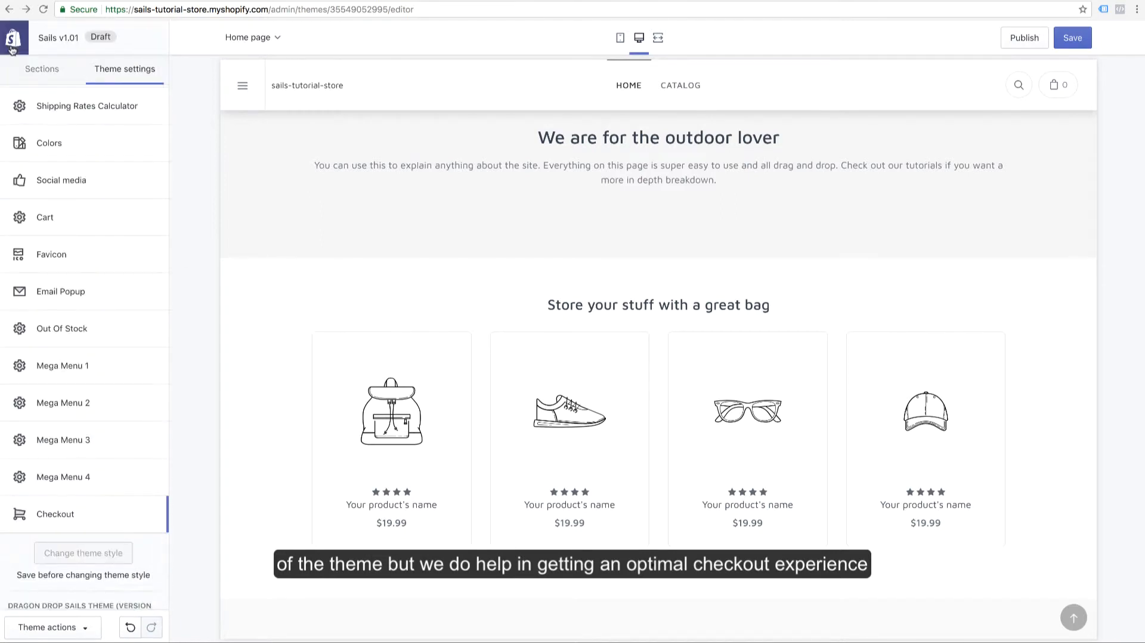
Open the Header section's settings and bring up the image library for choosing its logo image
left_click(27, 75)
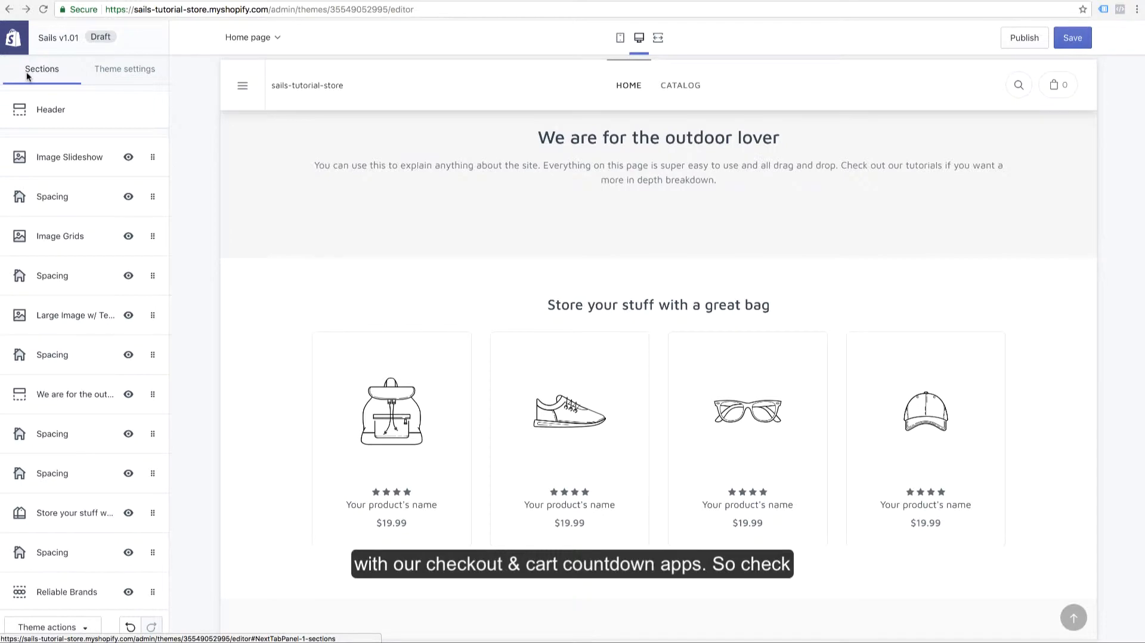
left_click(44, 113)
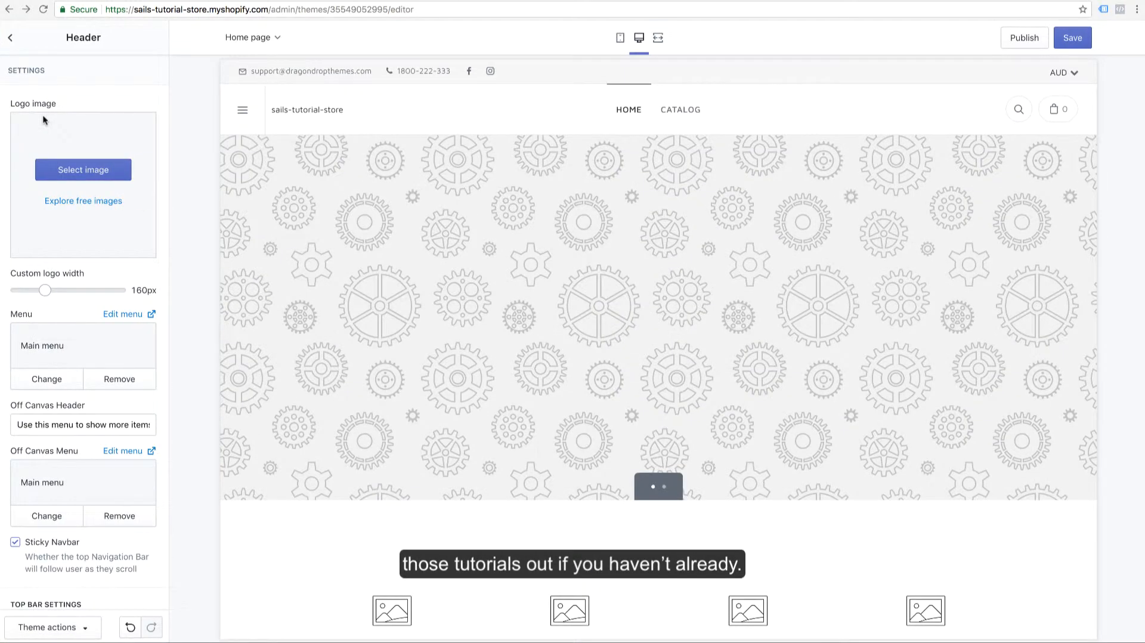
left_click(61, 166)
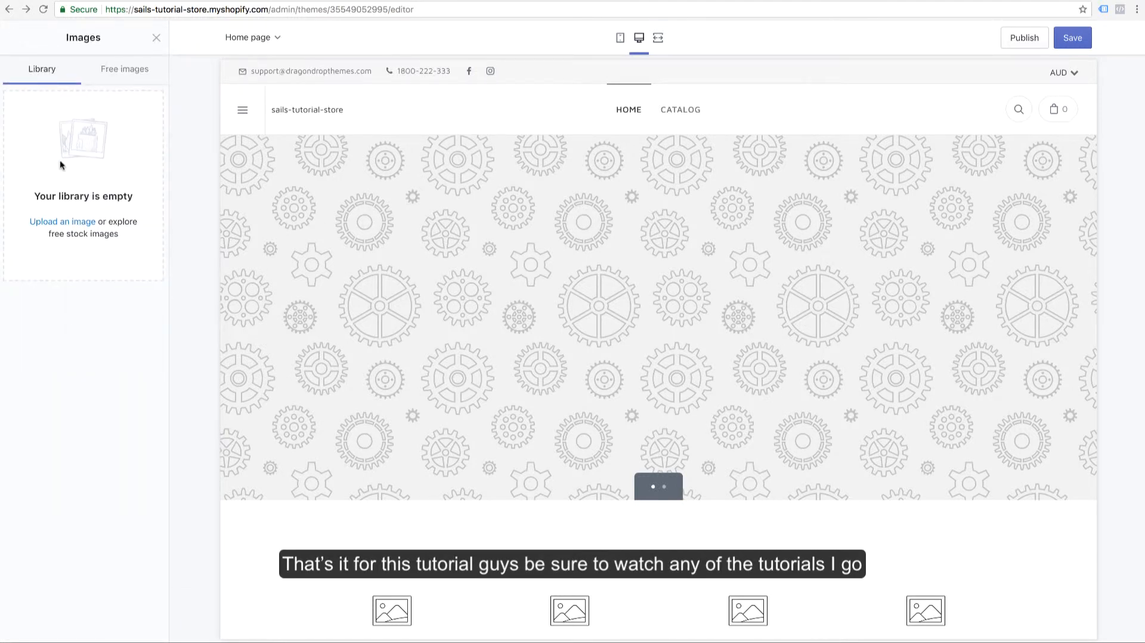